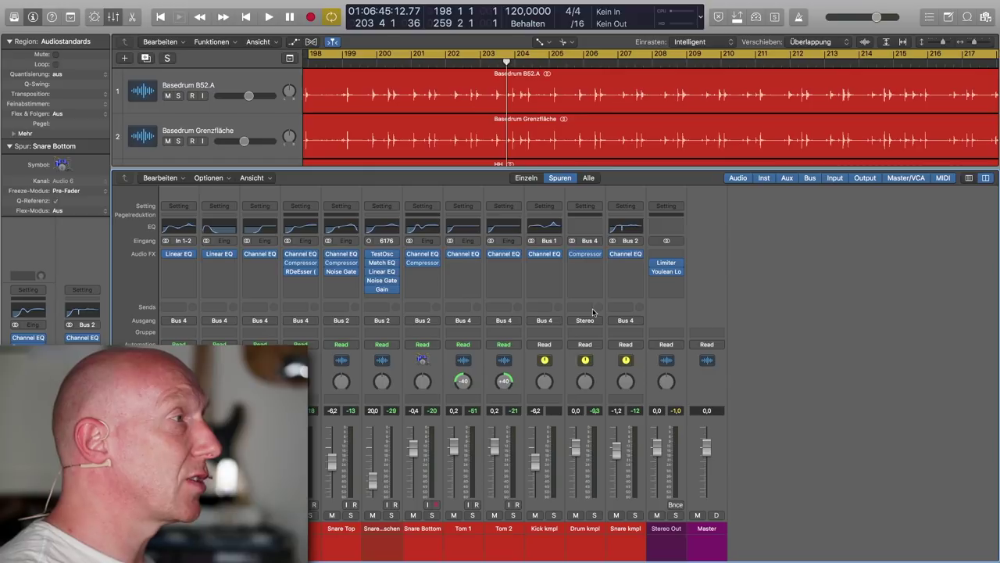
- Add a send to Bus 3 on the Drum kmpl channel and raise its send level
left_click(587, 307)
mouse_move(585, 352)
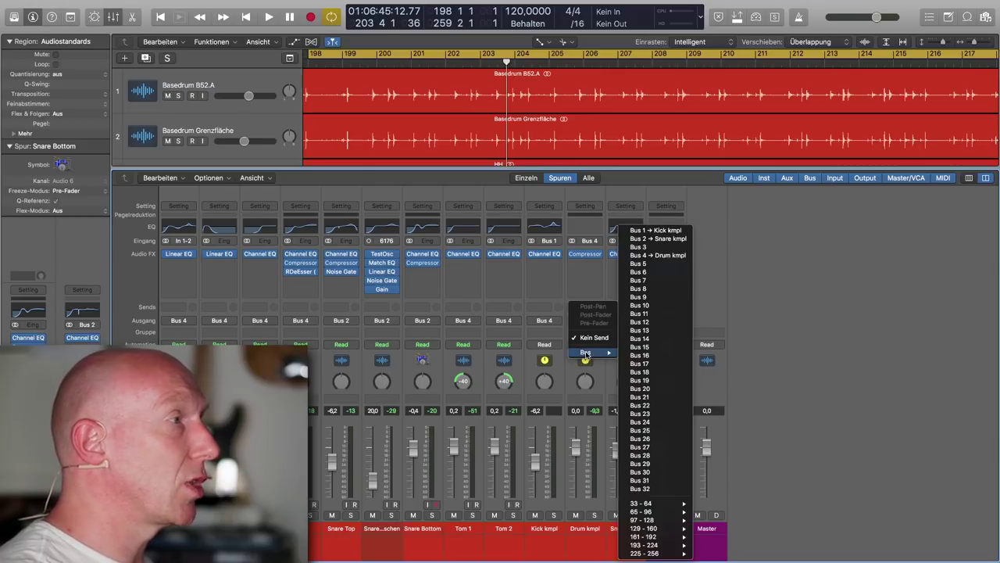
left_click(659, 265)
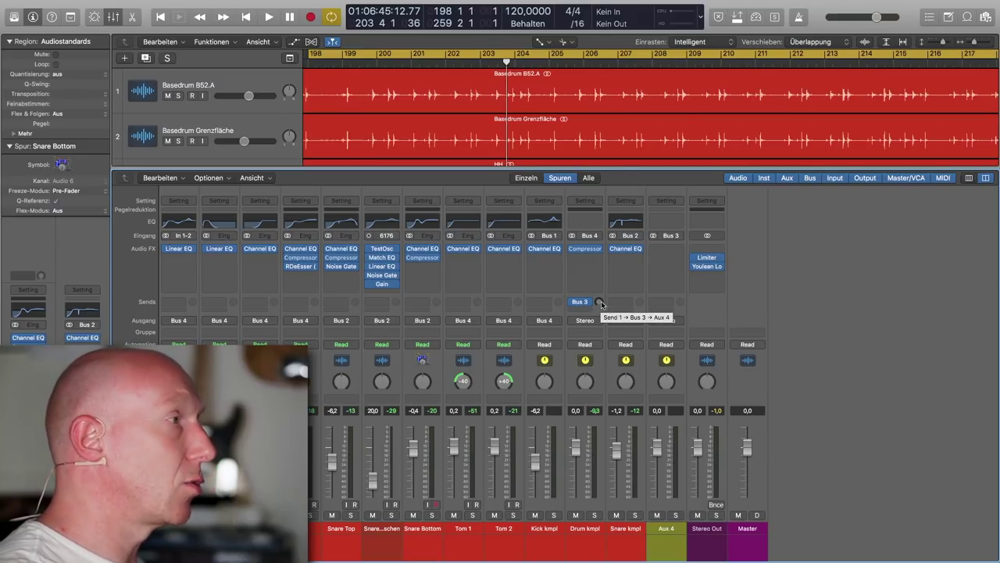
left_click(598, 302)
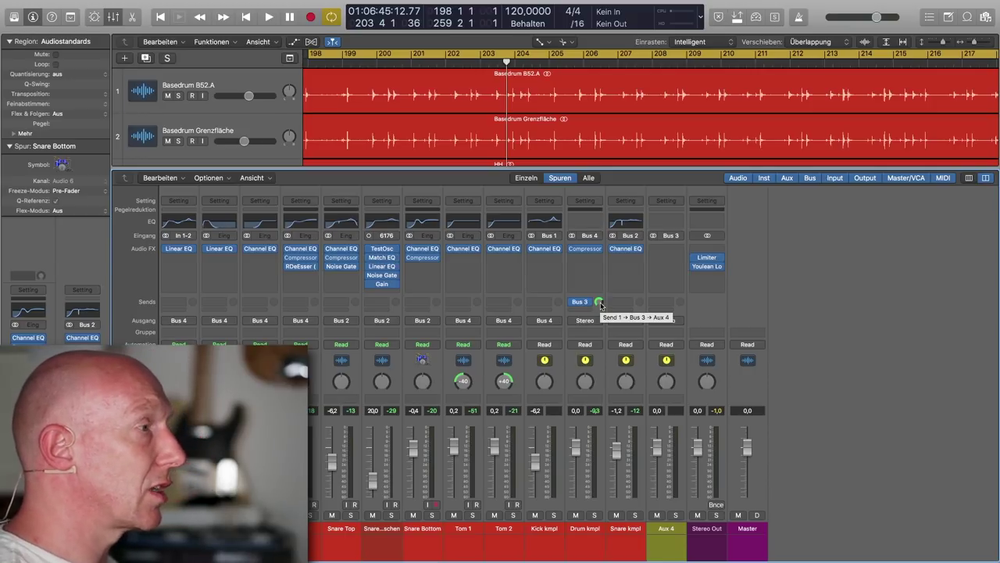
- Rename the new Aux 4 channel as NYC BUS and colour it red like the drum channels
mouse_move(637, 553)
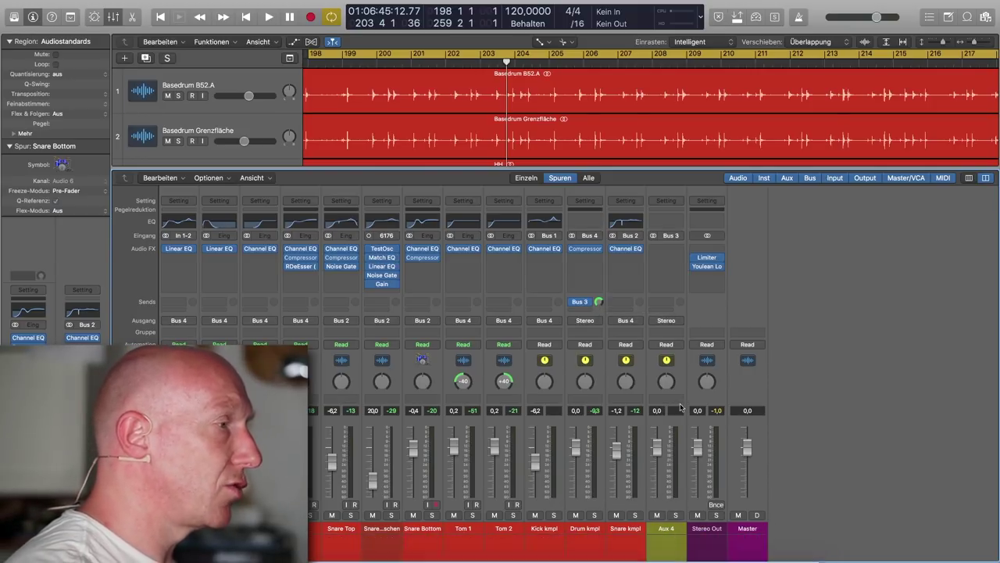
double_click(663, 529)
type("NYC BUS")
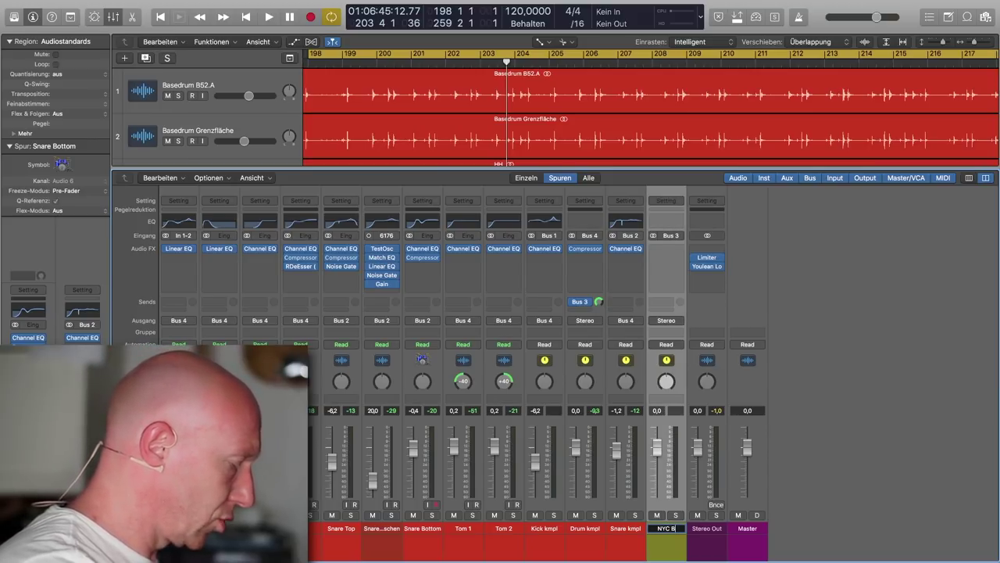
key("Return")
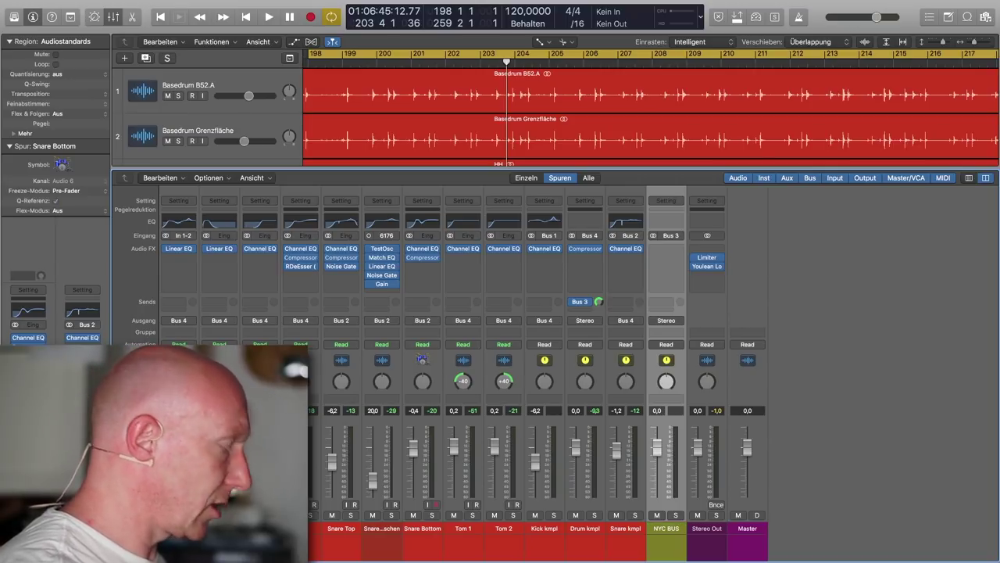
key("alt+c")
left_click(713, 454)
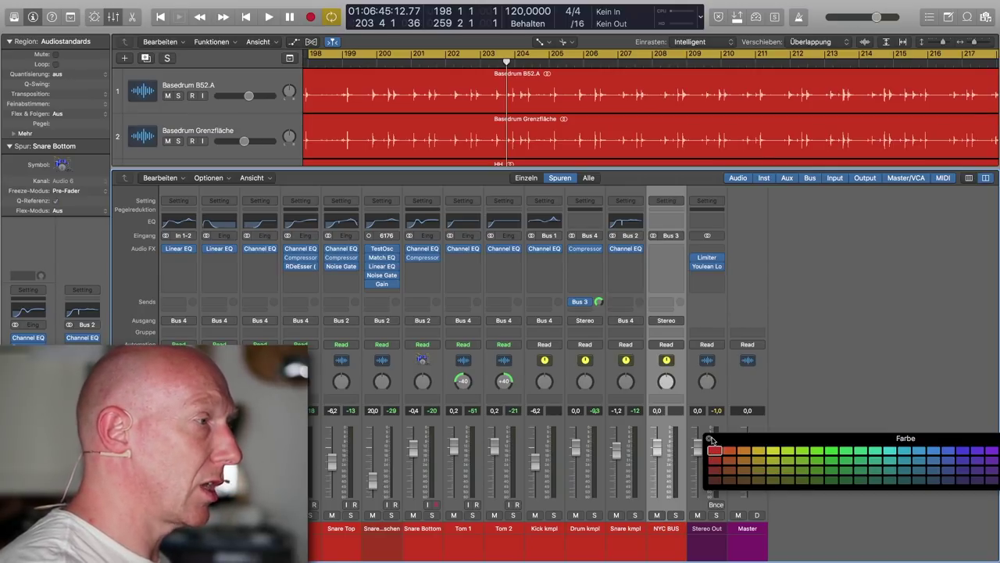
left_click(711, 440)
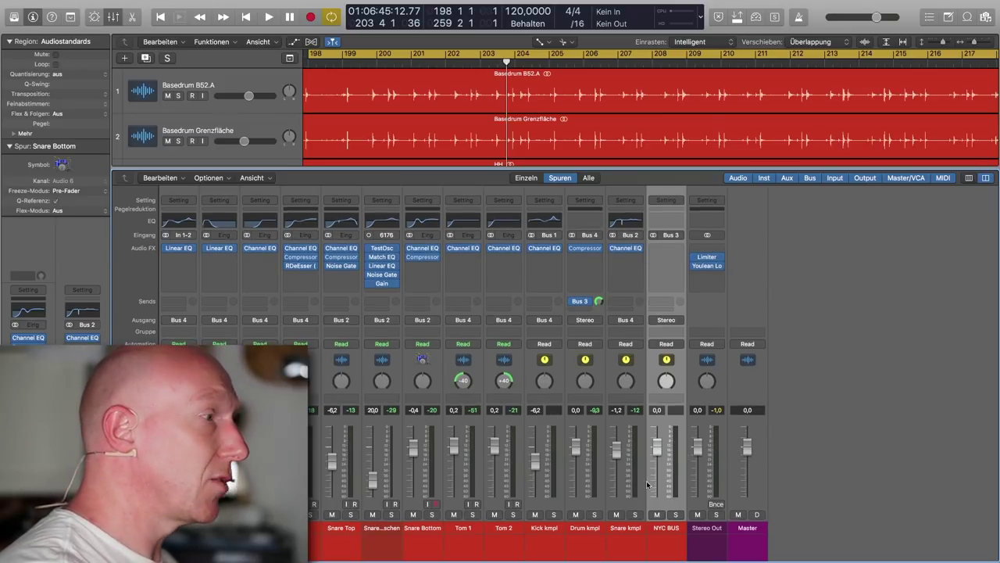
- Solo the NYC BUS channel and play the loop, comparing it with the soloed Drum kmpl channel
left_click(676, 515)
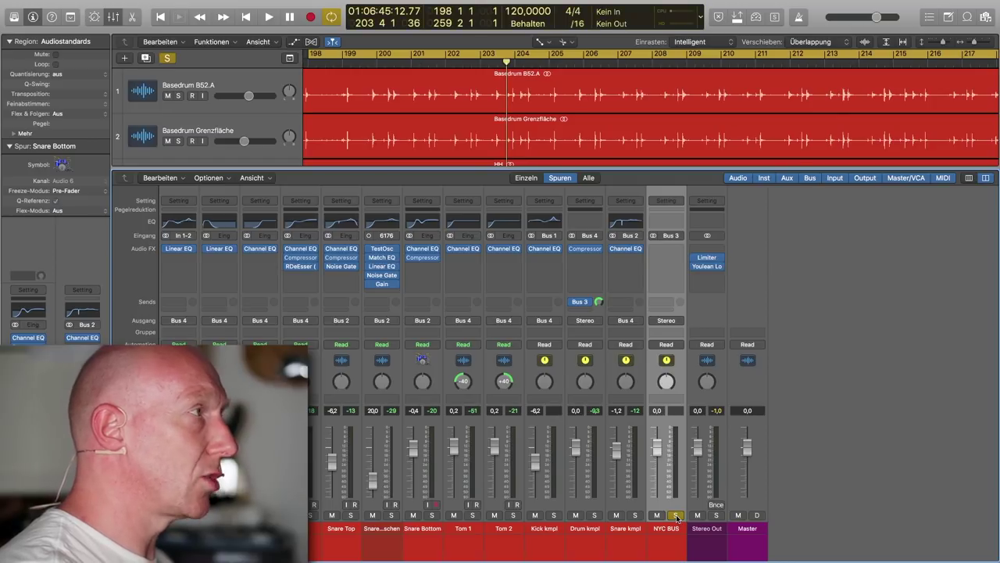
key("space")
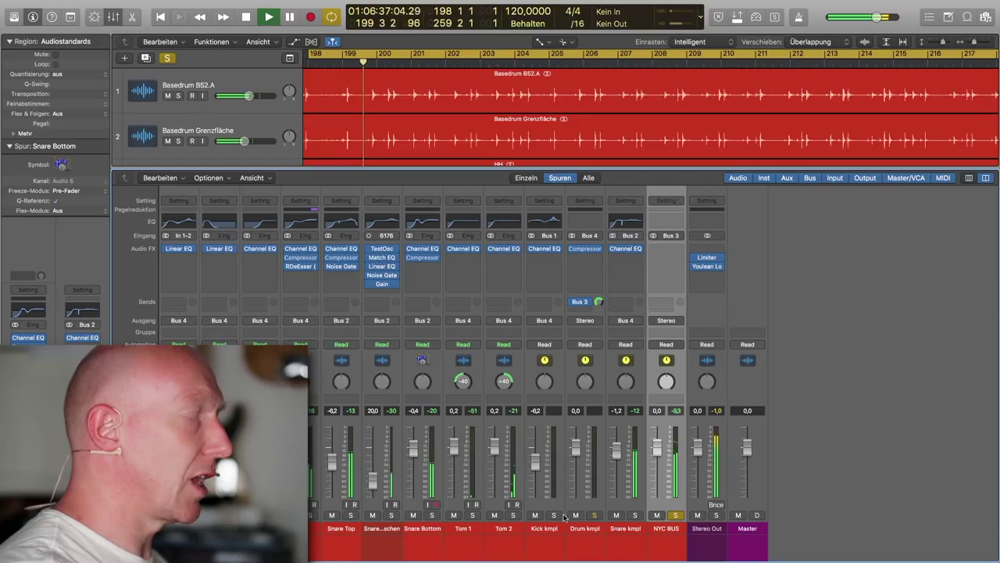
left_click(593, 516)
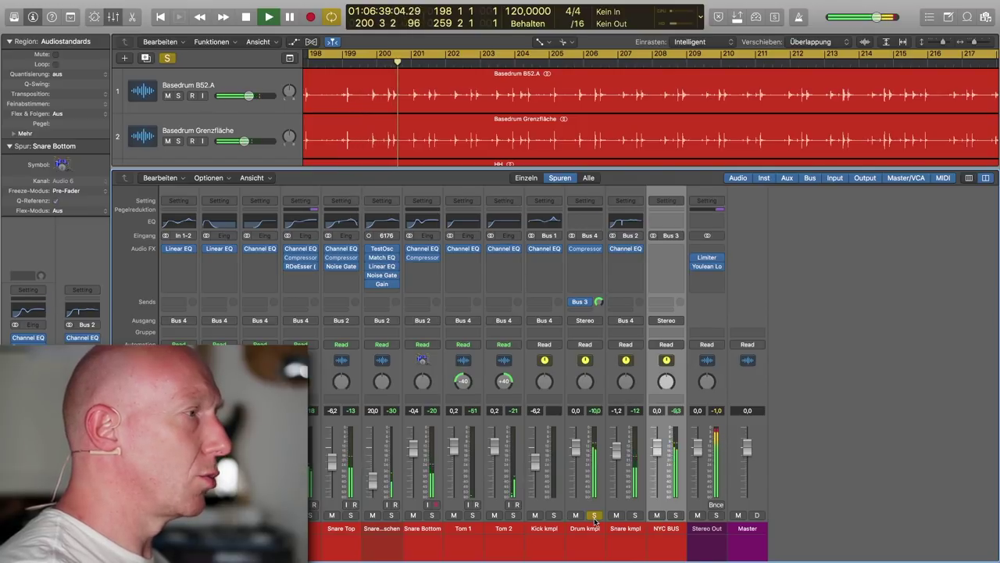
left_click(675, 516)
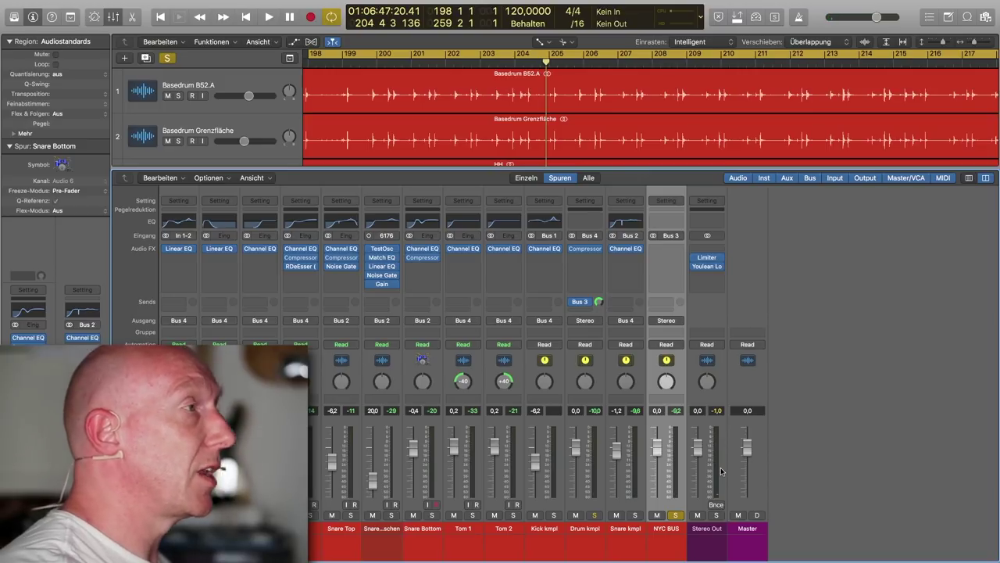
- Insert a Compressor on the NYC BUS channel and switch it to the Studio VCA model
left_click(677, 250)
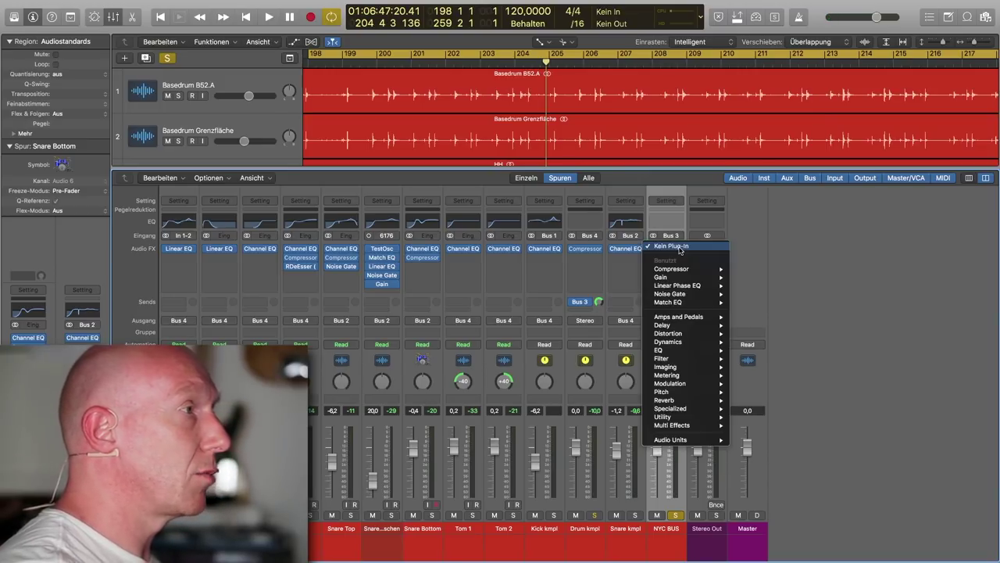
mouse_move(678, 268)
left_click(744, 269)
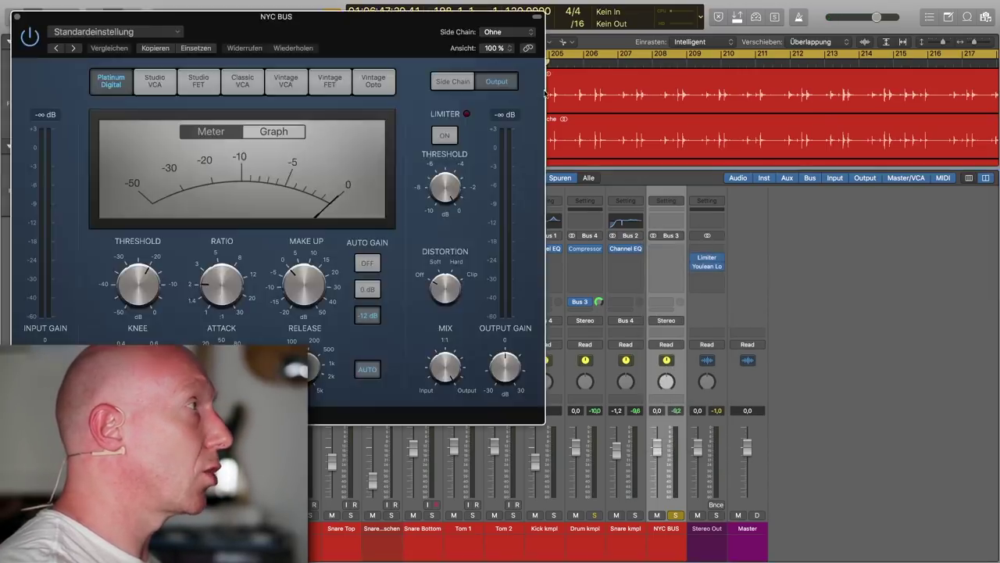
left_click_drag(256, 27, 605, 82)
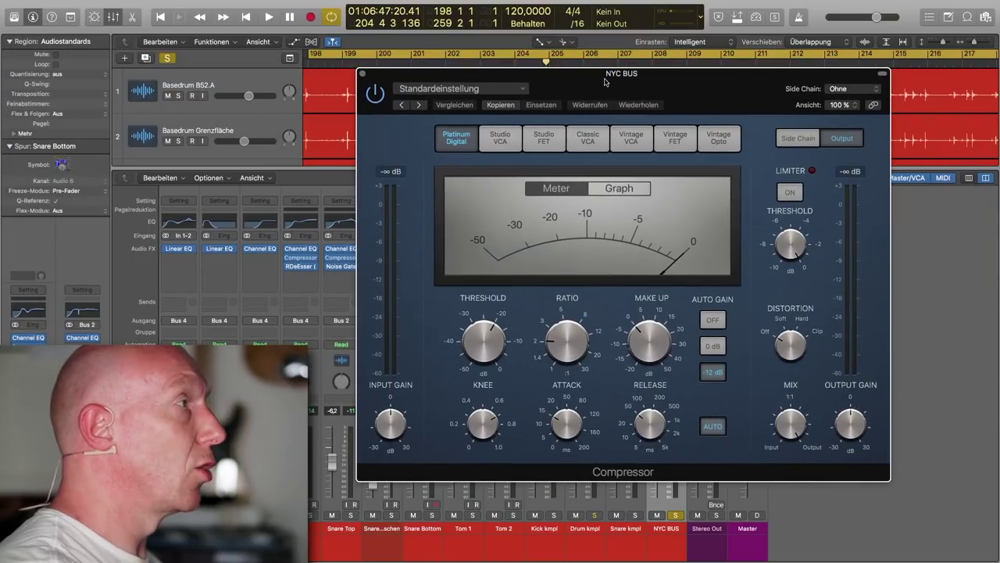
left_click(503, 144)
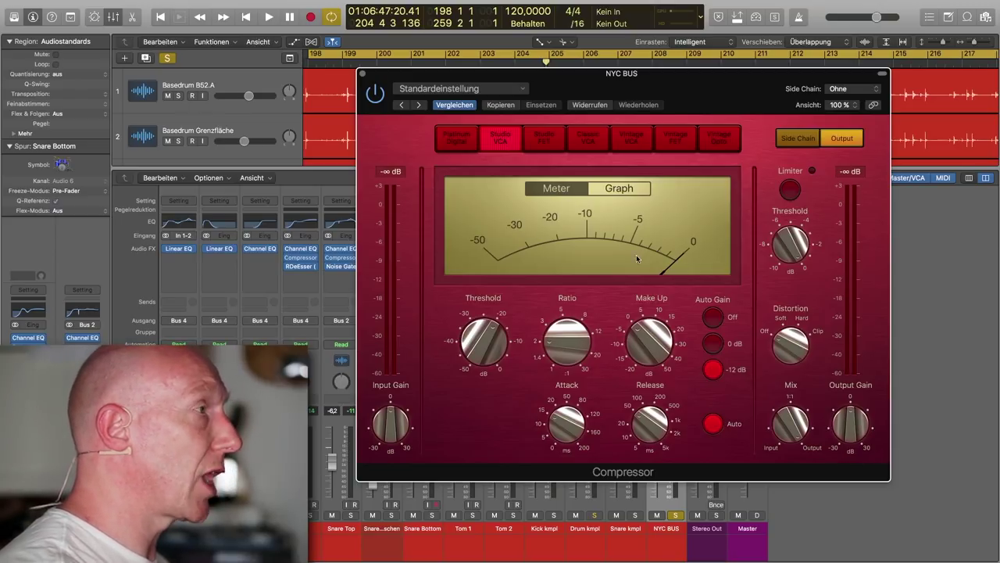
mouse_move(634, 298)
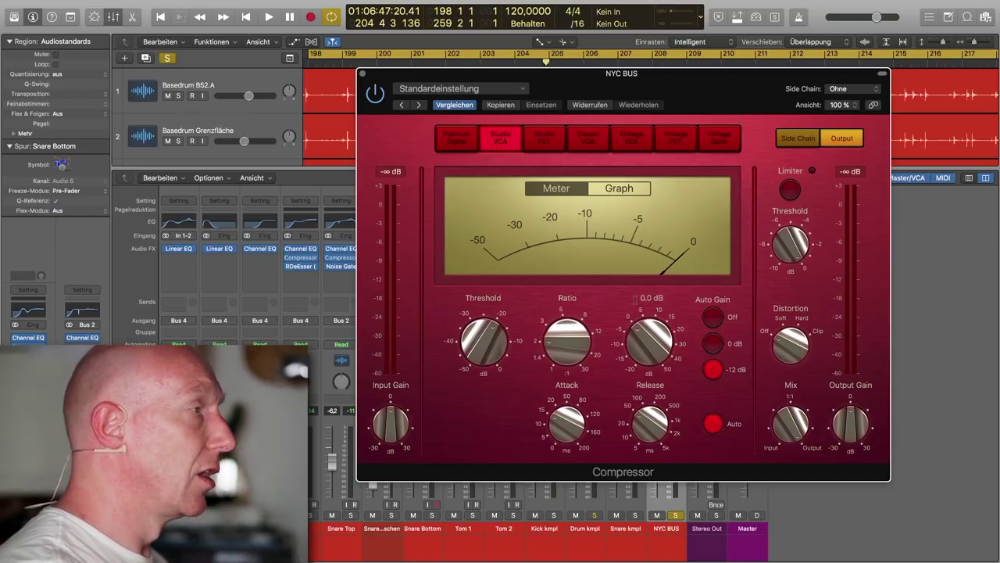
- Look through the compressor models from Platinum Digital to Vintage Opto, returning to Studio VCA
left_click(471, 147)
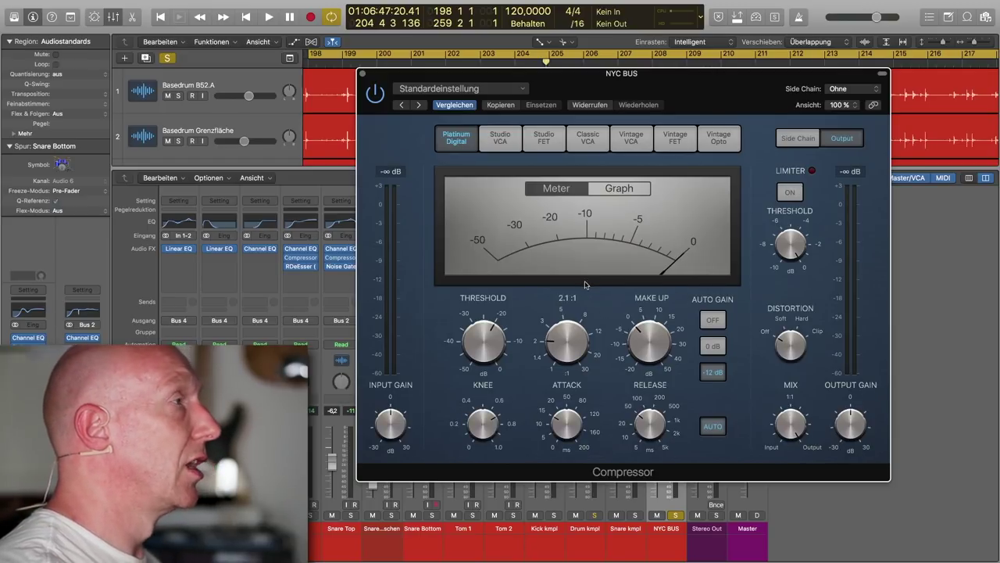
left_click(504, 145)
left_click(541, 145)
left_click(584, 143)
left_click(626, 144)
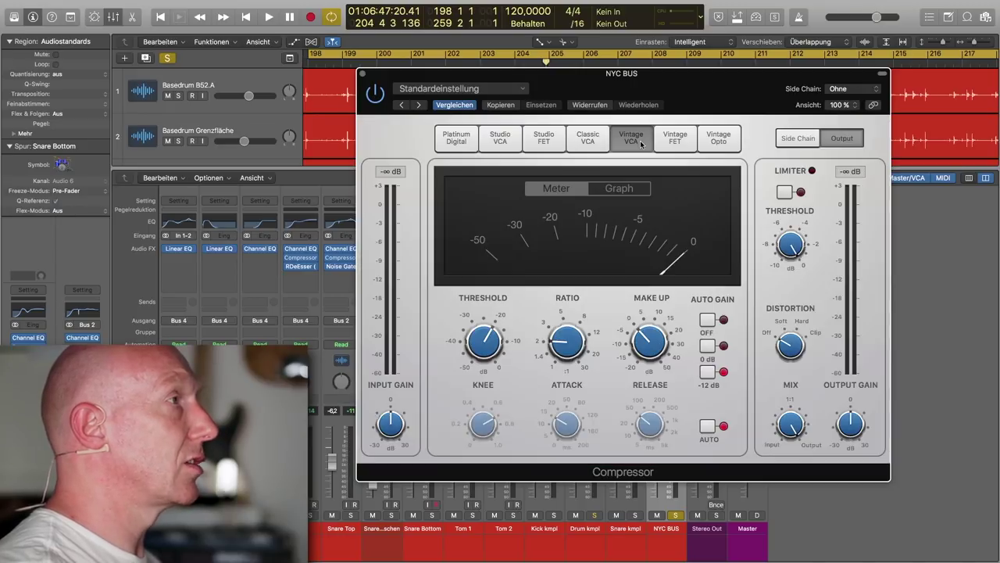
left_click(674, 143)
left_click(715, 144)
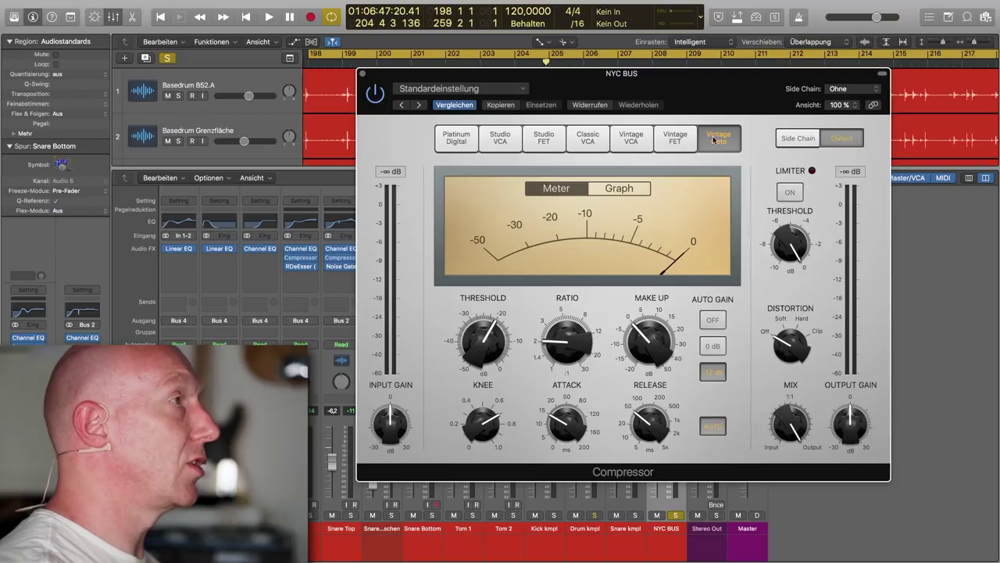
left_click(675, 147)
left_click(504, 143)
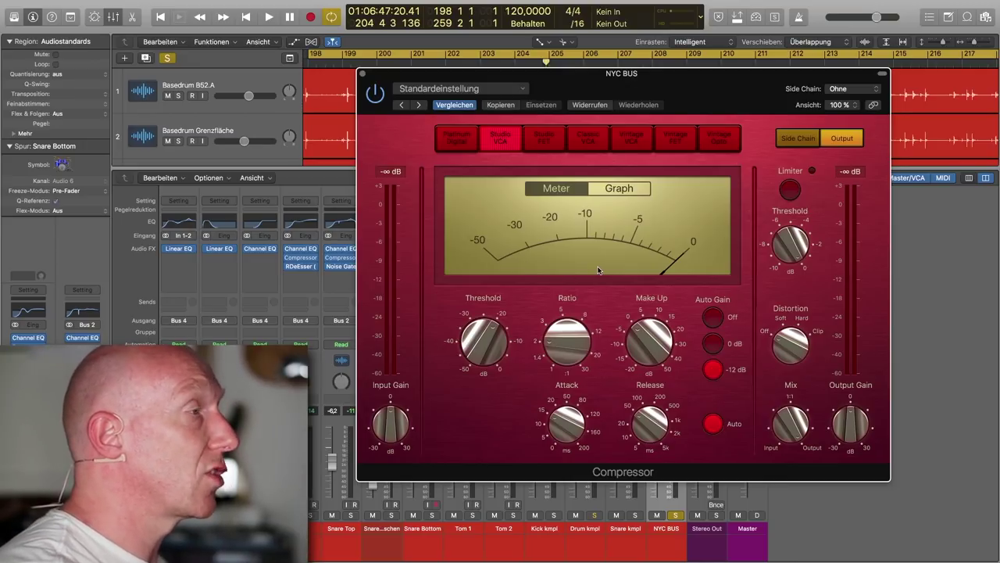
- Turn off the automatic release and Auto Gain of the NYC BUS compressor
left_click(713, 424)
left_click(713, 316)
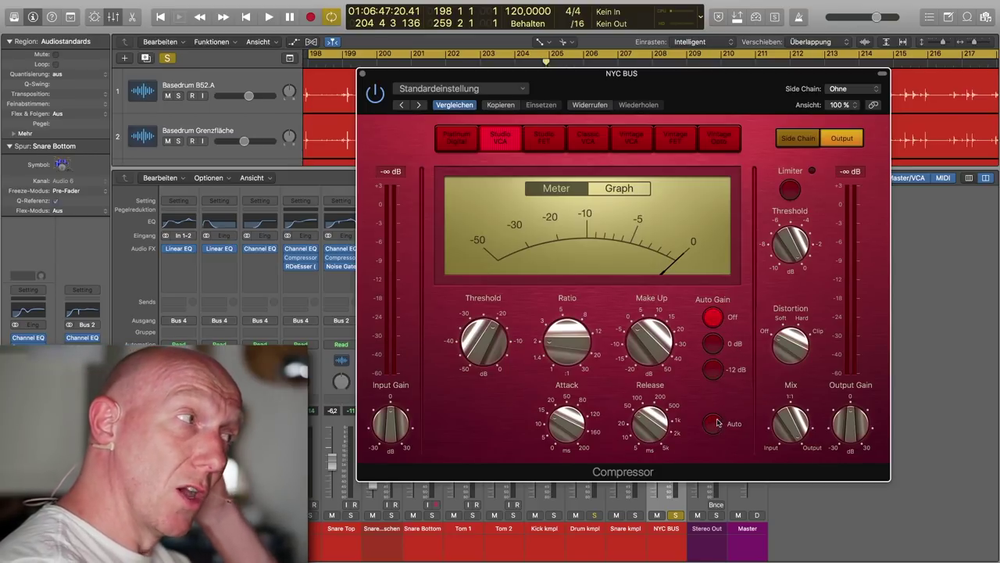
mouse_move(684, 404)
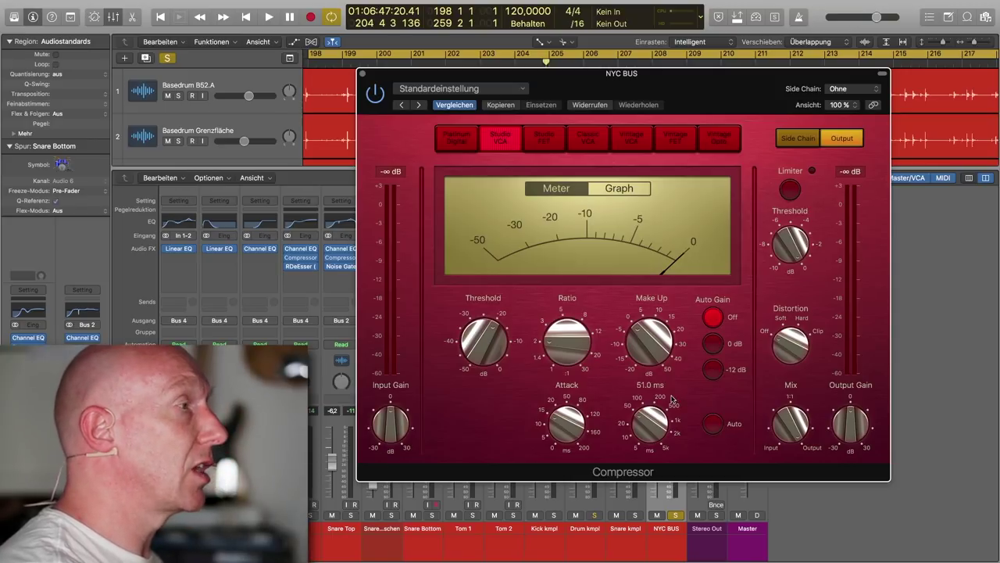
- Set the compressor's ratio to 10:1 and attack to 0 ms, and adjust its release time
mouse_move(571, 355)
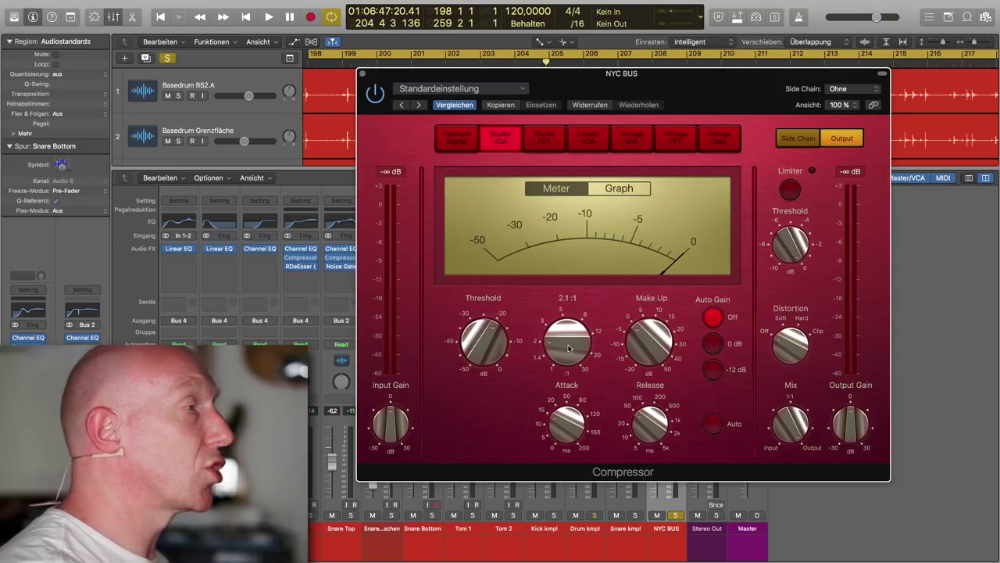
double_click(569, 348)
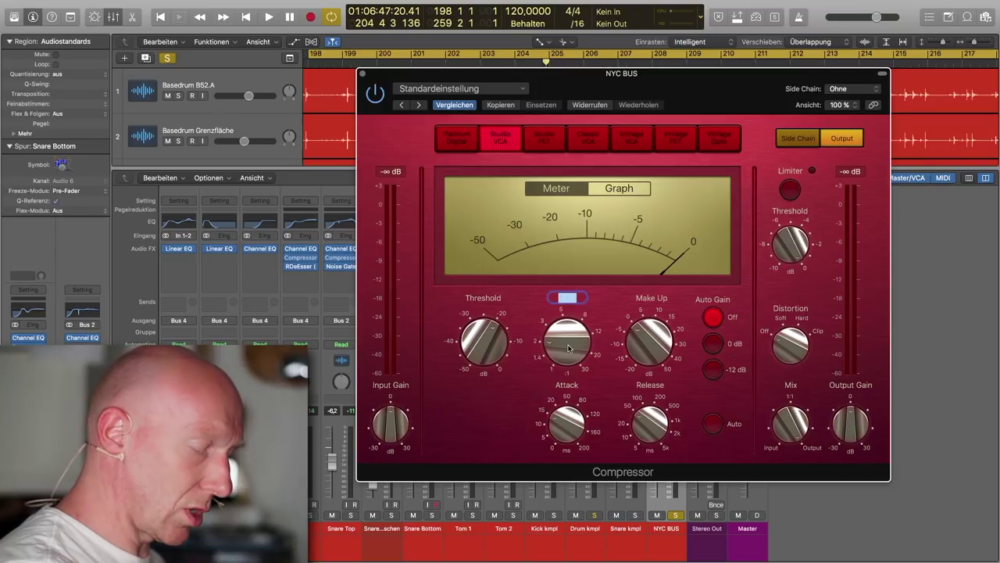
type("10")
key("Return")
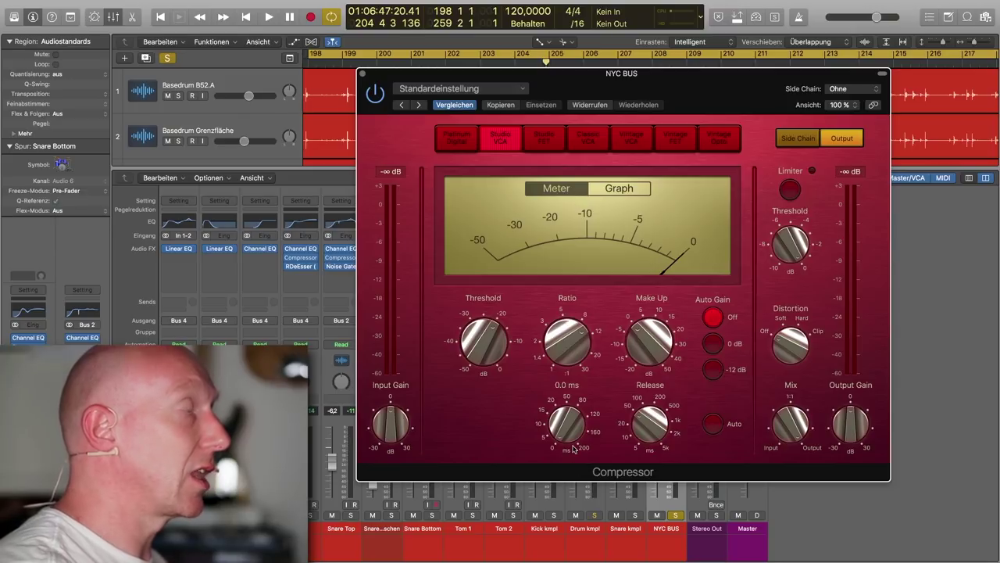
left_click_drag(649, 422, 639, 379)
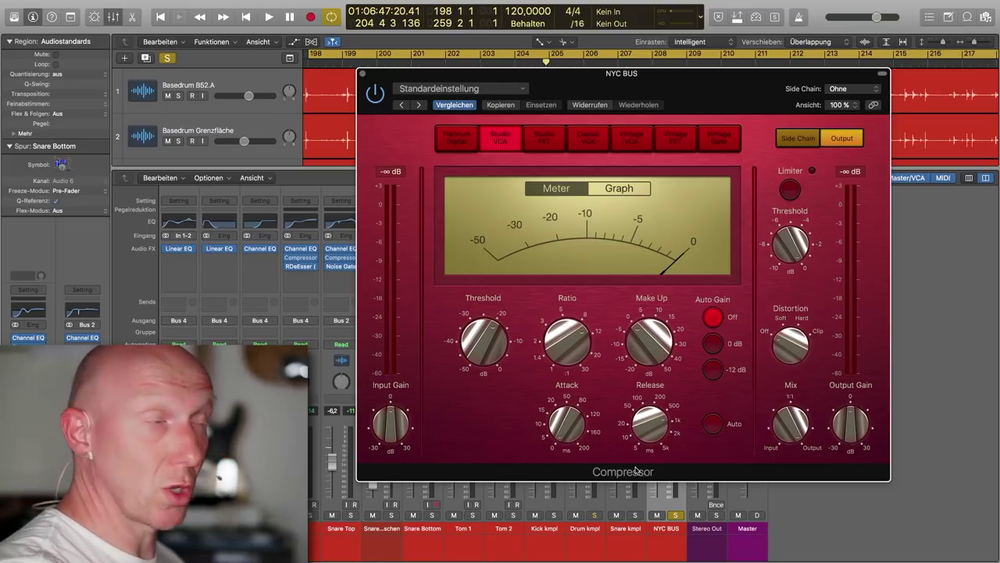
- Play the loop and lower the compressor's threshold for about 10 dB of gain reduction
key("space")
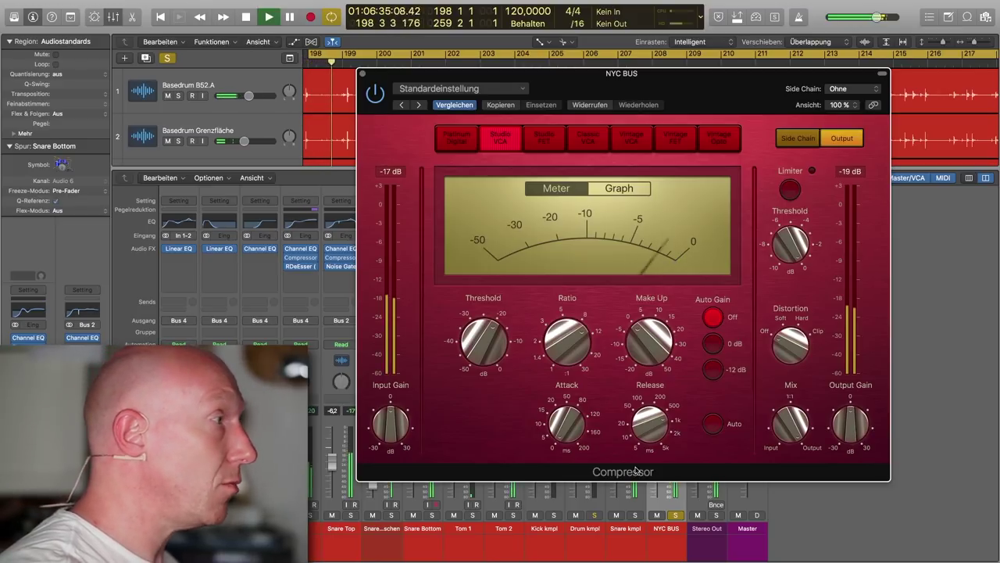
mouse_move(512, 359)
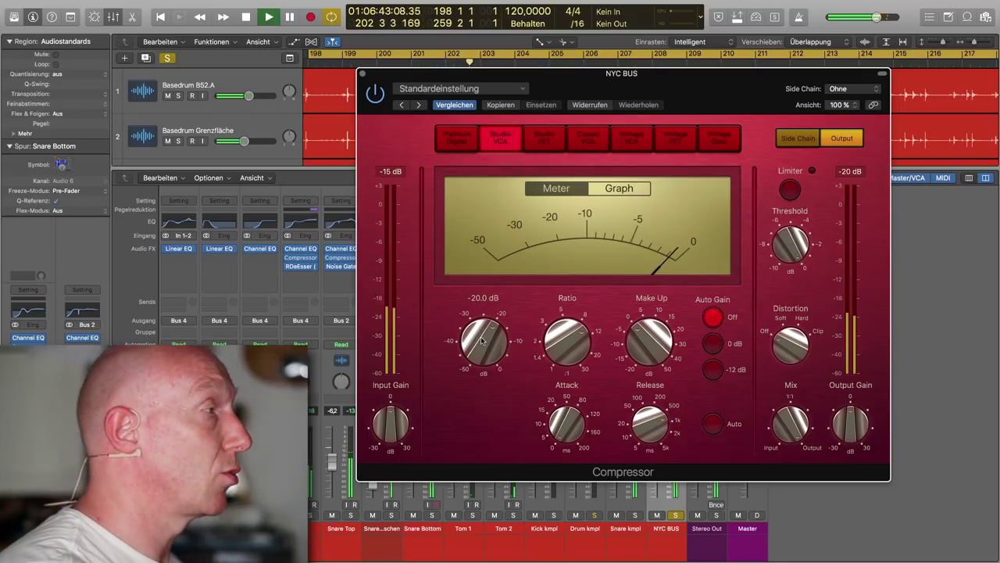
left_click_drag(483, 341, 485, 375)
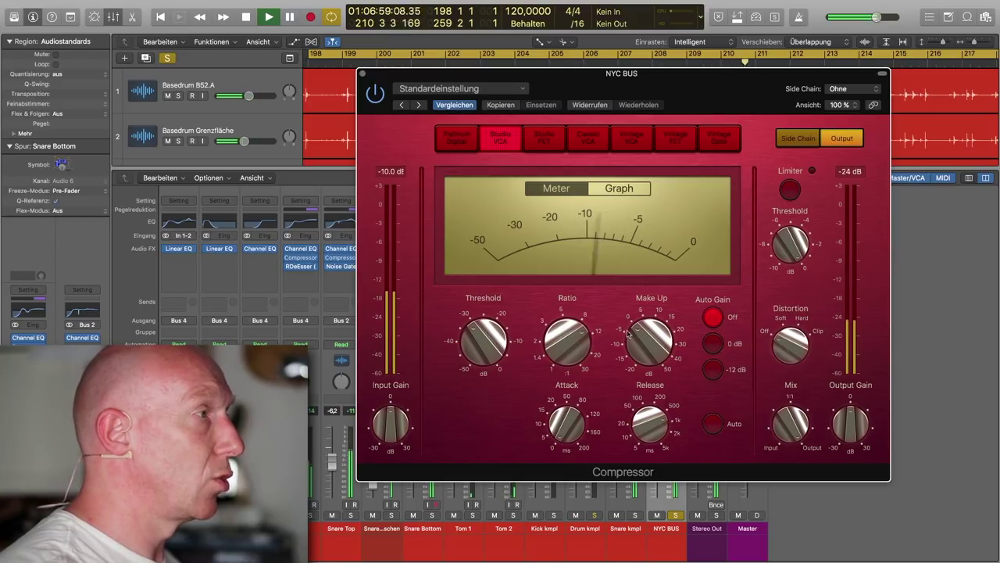
- Set the compressor's make-up gain to 10 dB, then stop playback and return to the loop start
double_click(648, 345)
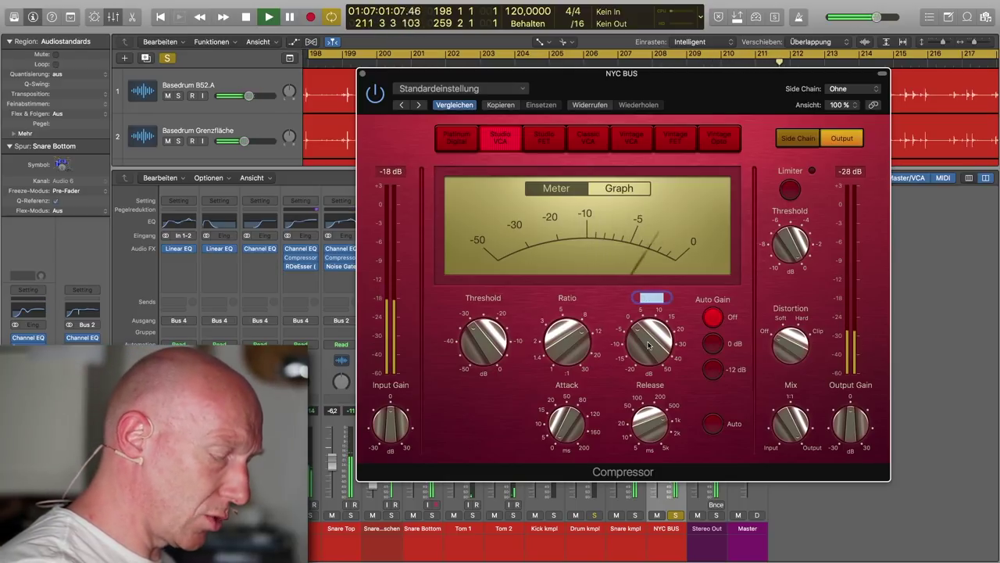
type("1")
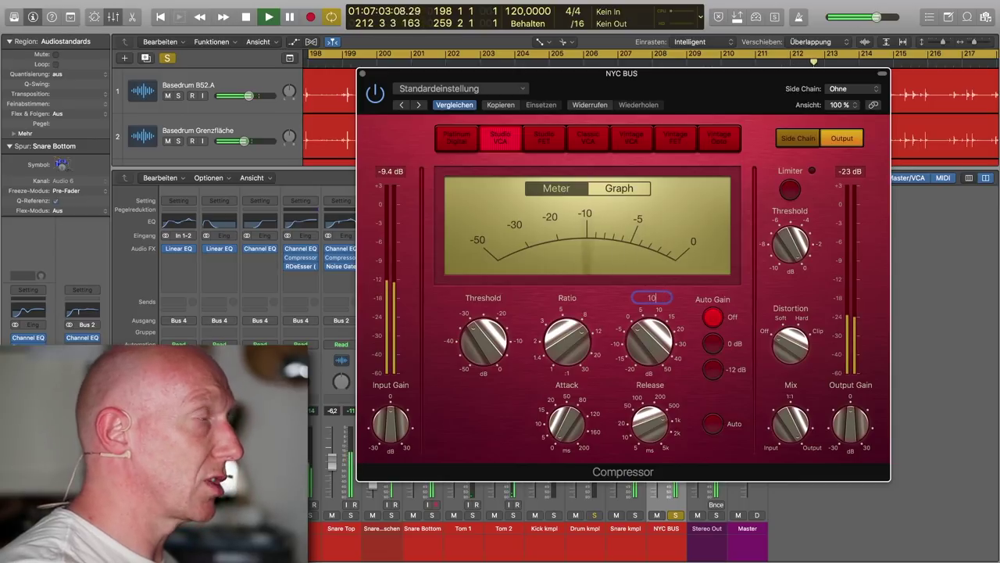
type("0")
key("Return")
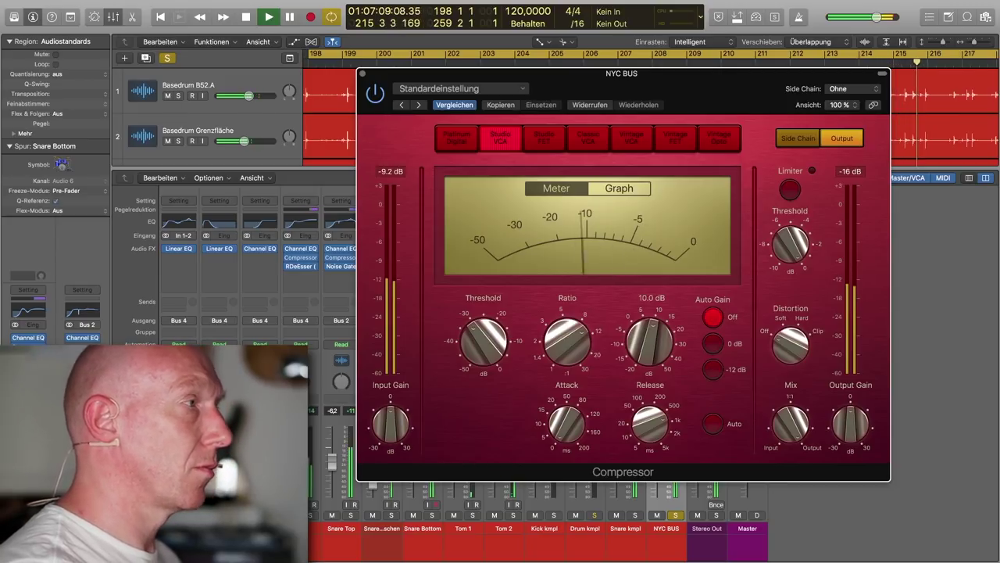
key("space")
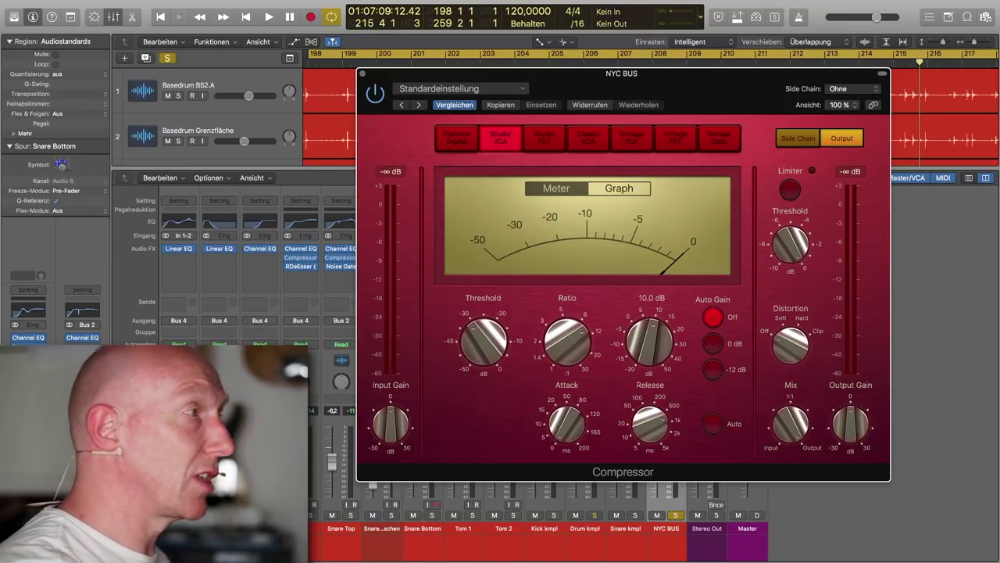
key("Return")
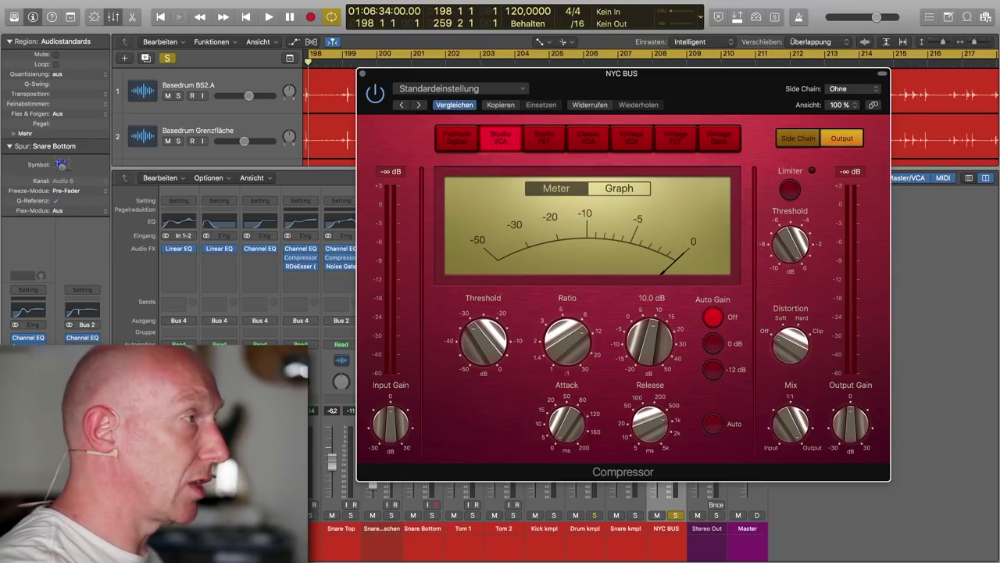
- Compare the NYC BUS sound with its compressor bypassed and active during playback, then stop and close the compressor window
left_click(375, 94)
key("space")
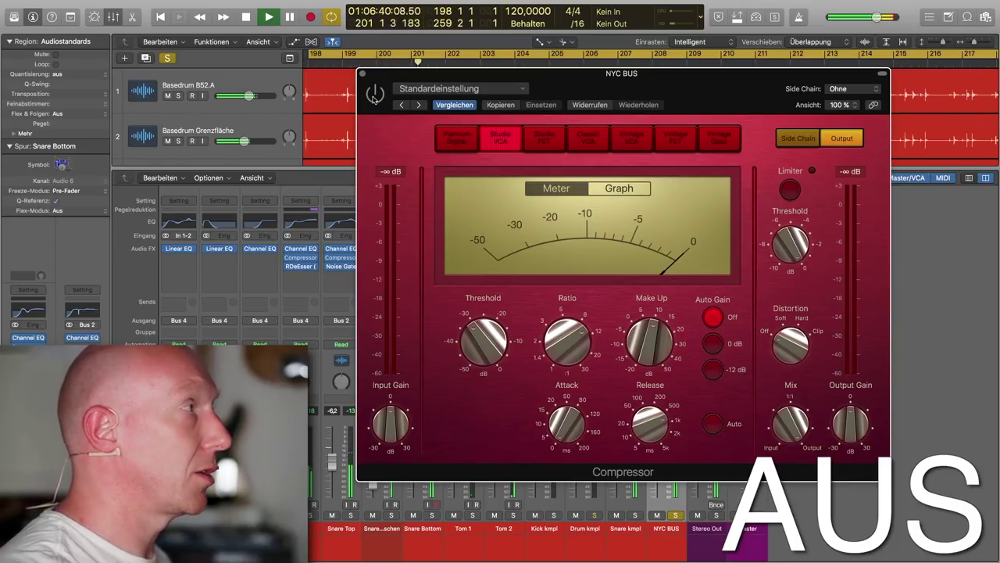
left_click(375, 94)
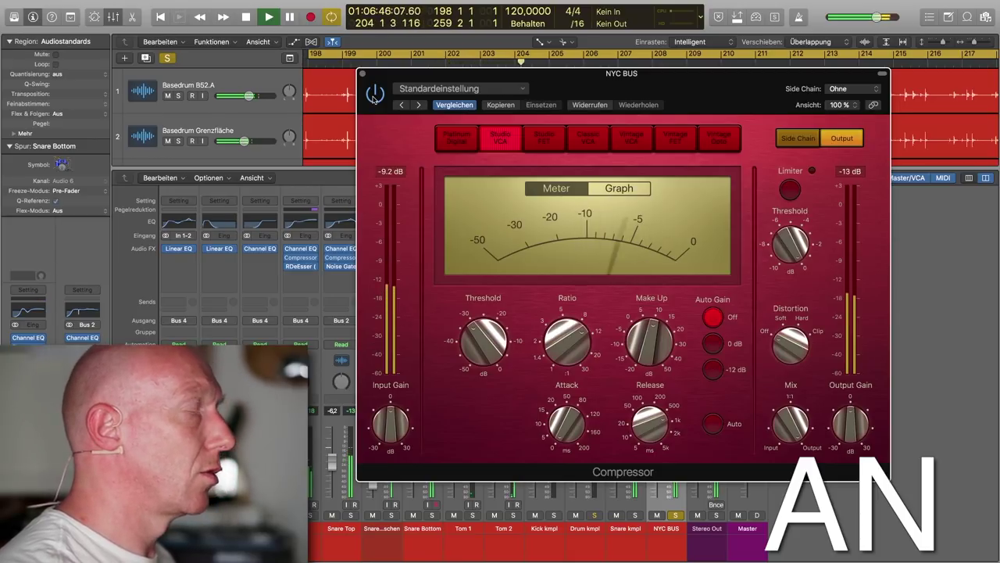
key("space")
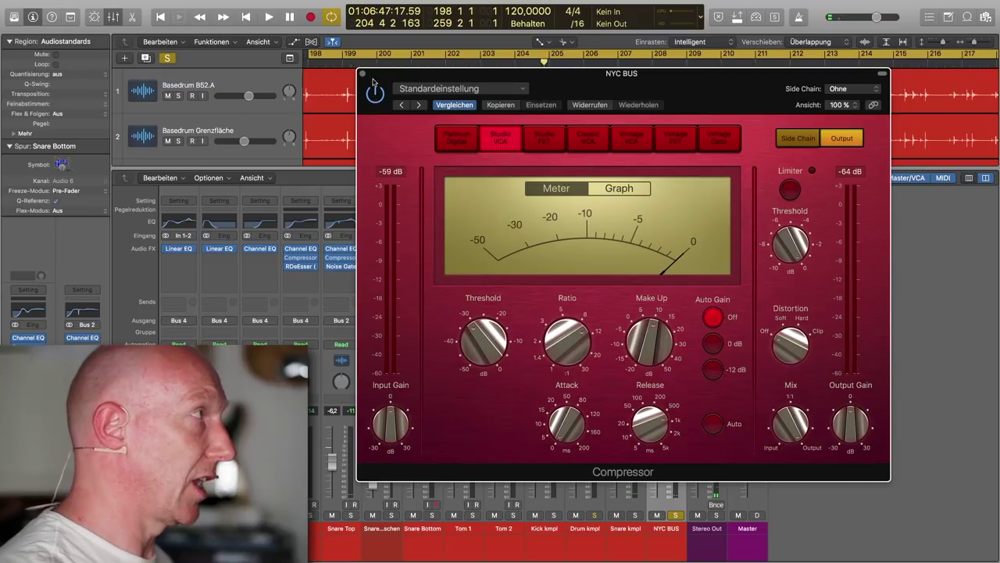
left_click(363, 75)
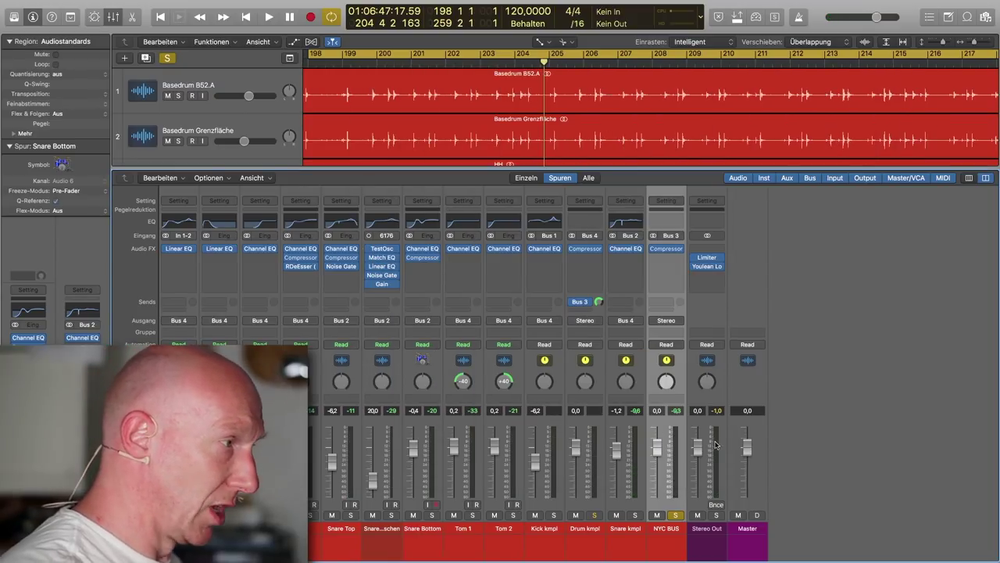
- Unsolo the NYC BUS, pull its fader fully down, and blend it in to about -4.2 dB during playback
left_click(676, 516)
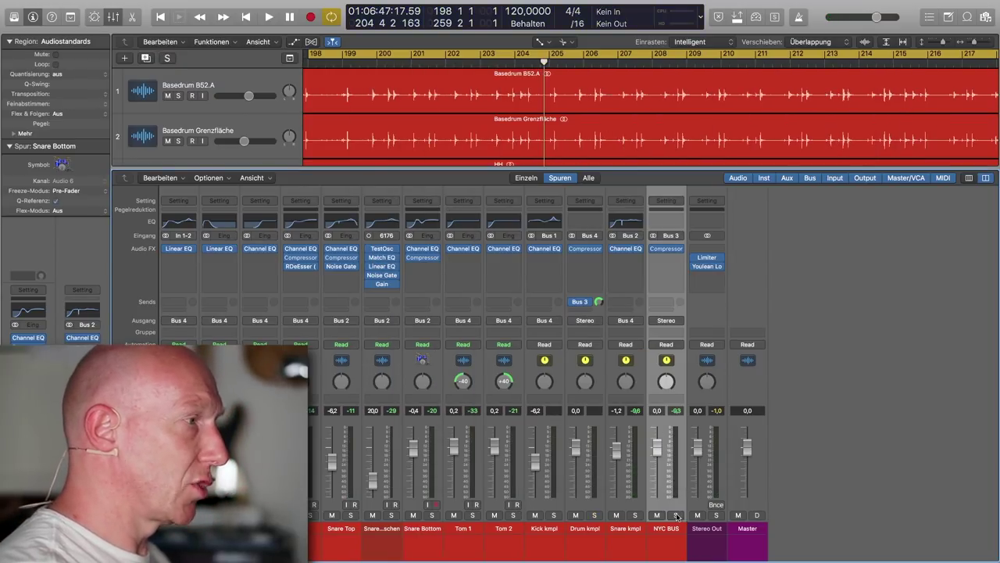
left_click_drag(657, 448, 658, 536)
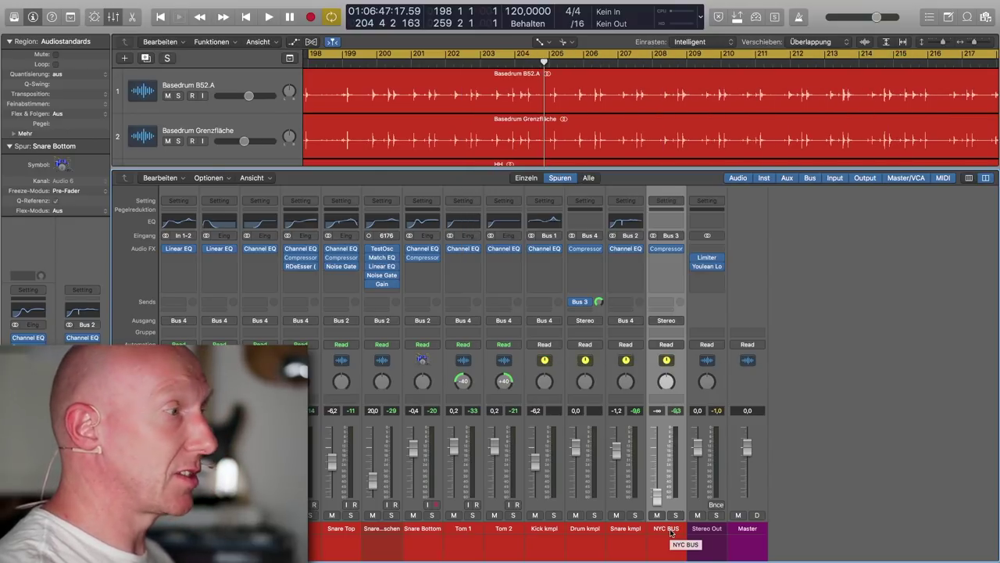
key("space")
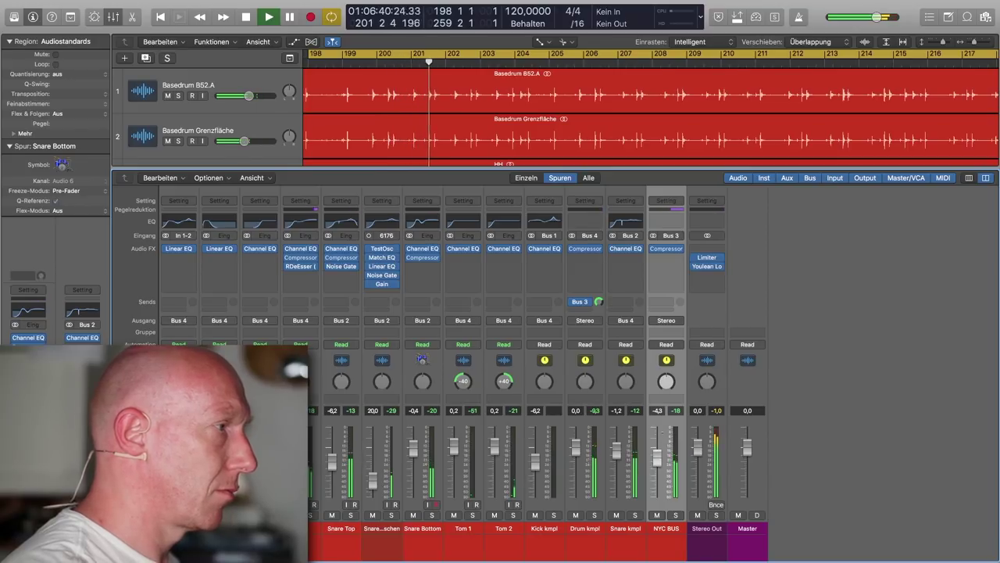
- Compare the drum mix with the NYC BUS muted and unmuted, then stop playback
left_click(656, 515)
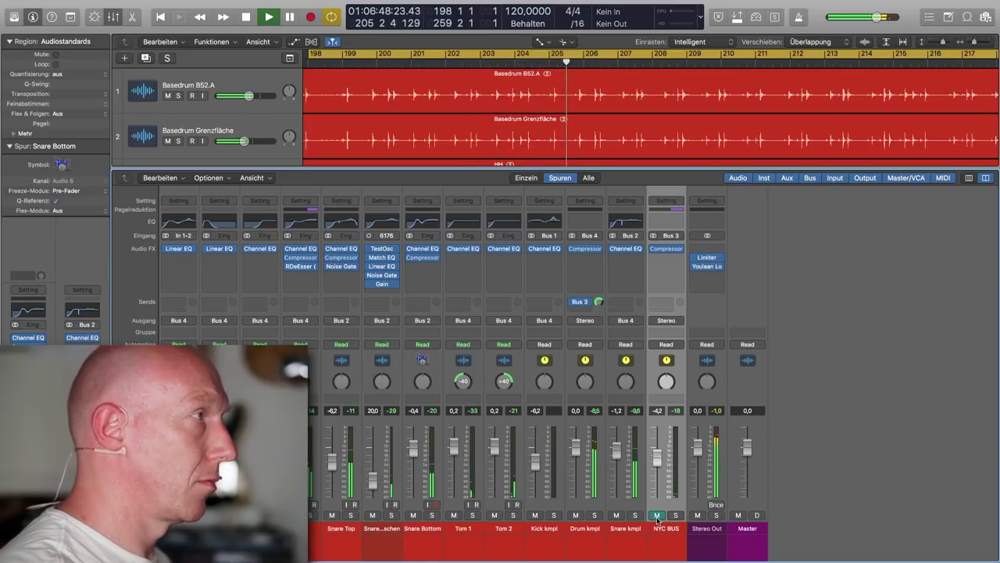
left_click(656, 515)
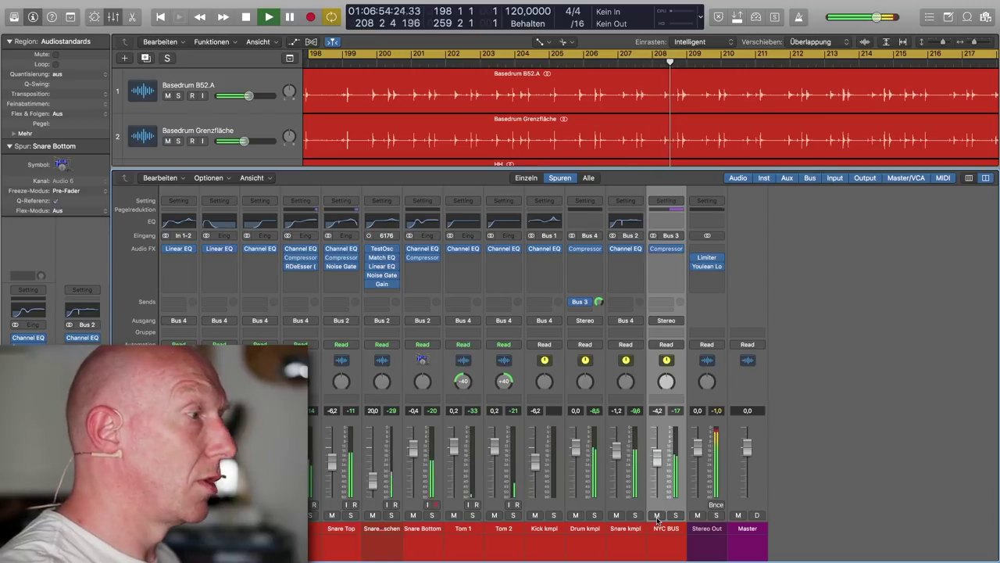
key("space")
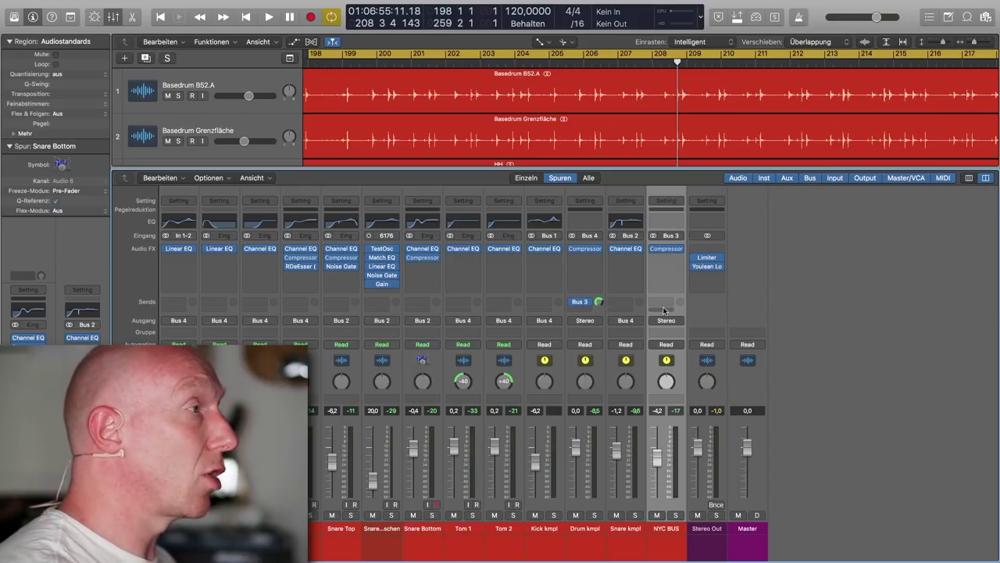
- Insert a Channel EQ after the compressor on the NYC BUS and move its window clear of the project info
left_click(678, 249)
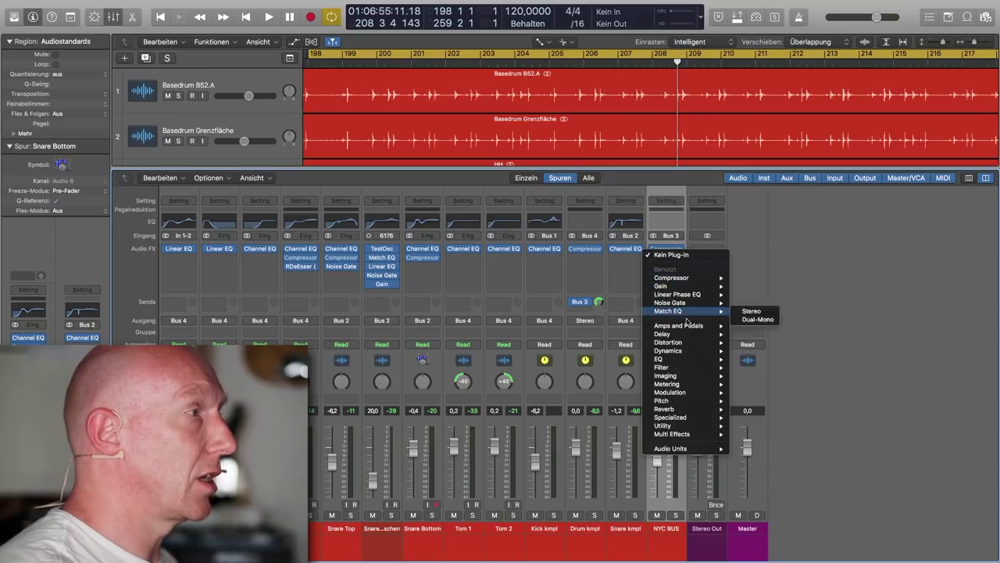
mouse_move(683, 361)
left_click(757, 360)
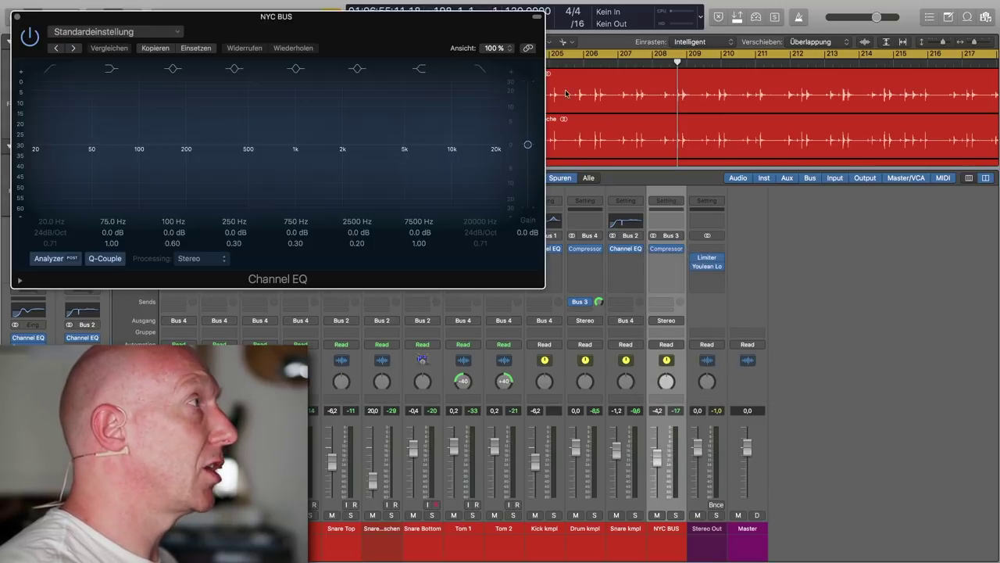
left_click_drag(328, 24, 636, 233)
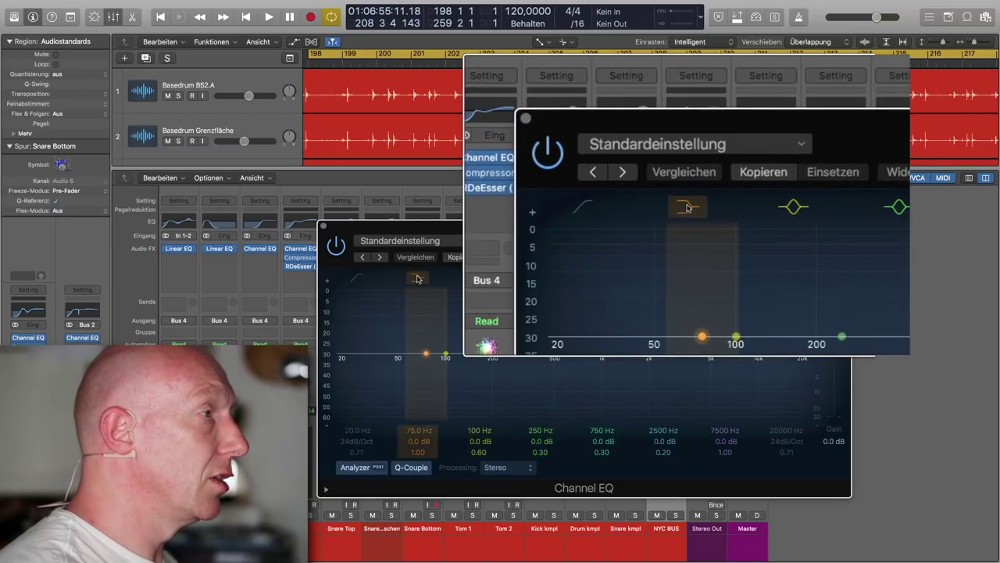
- Set the Channel EQ's low shelf to 100 Hz with a gain of +3 dB
double_click(414, 431)
type("1")
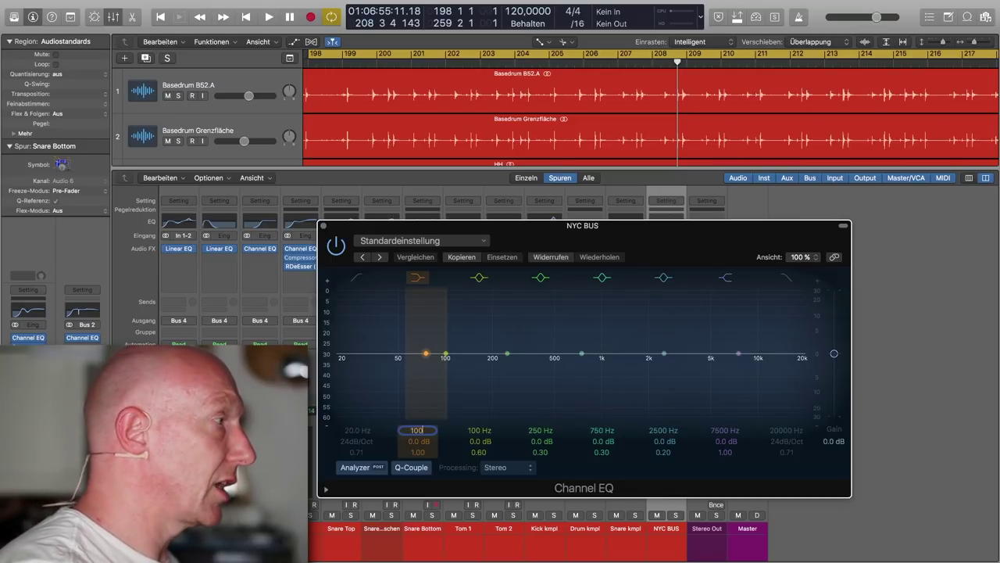
type("00")
key("Return")
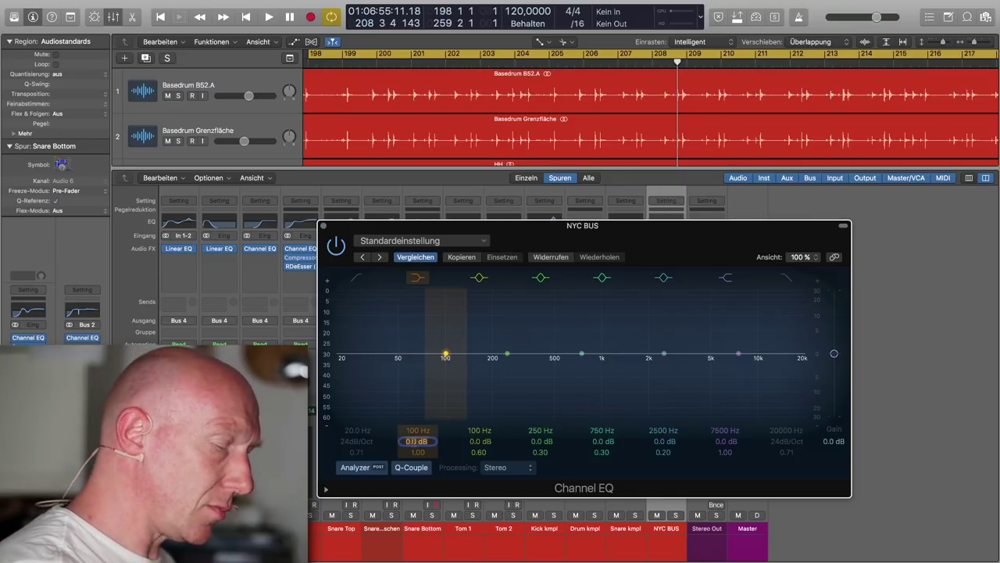
type("3")
key("Return")
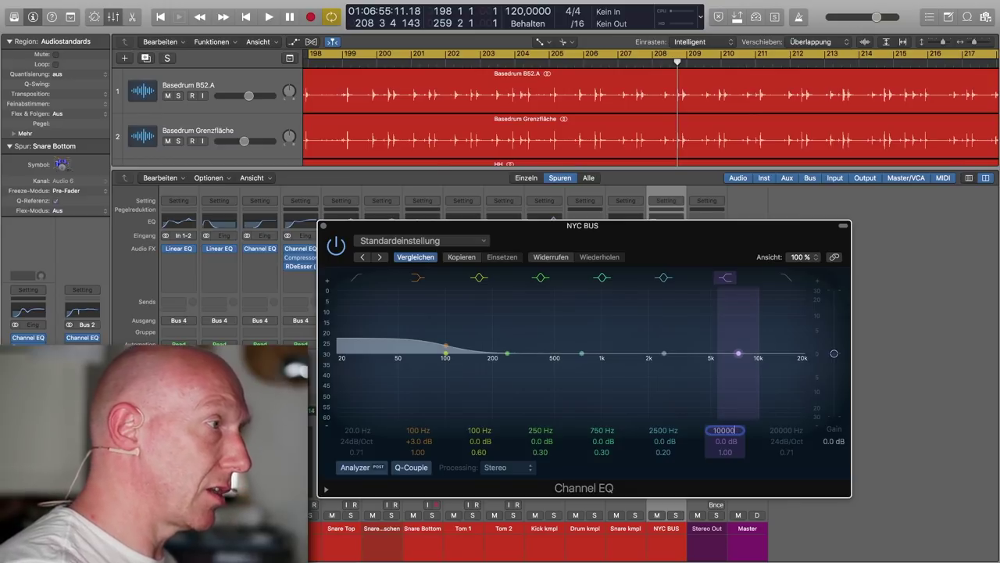
- Set the Channel EQ's high shelf to 10000 Hz with a gain of +3 dB, and close the EQ window
key("Return")
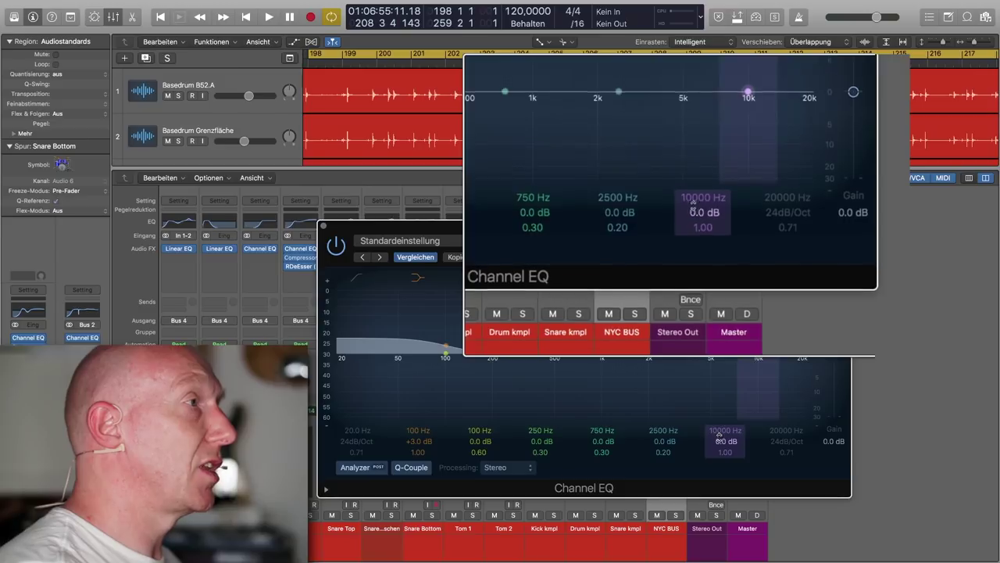
double_click(720, 441)
type("3")
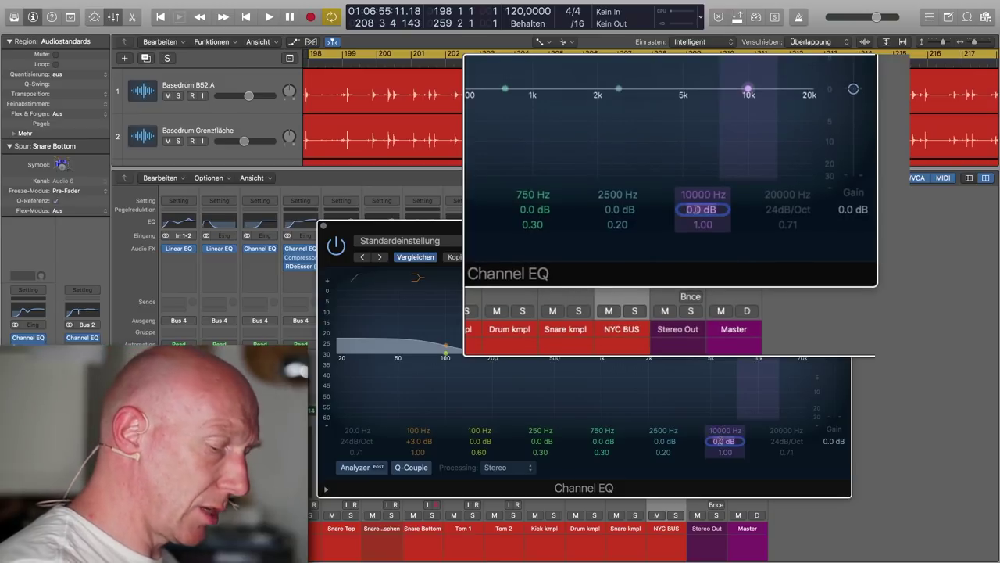
key("Return")
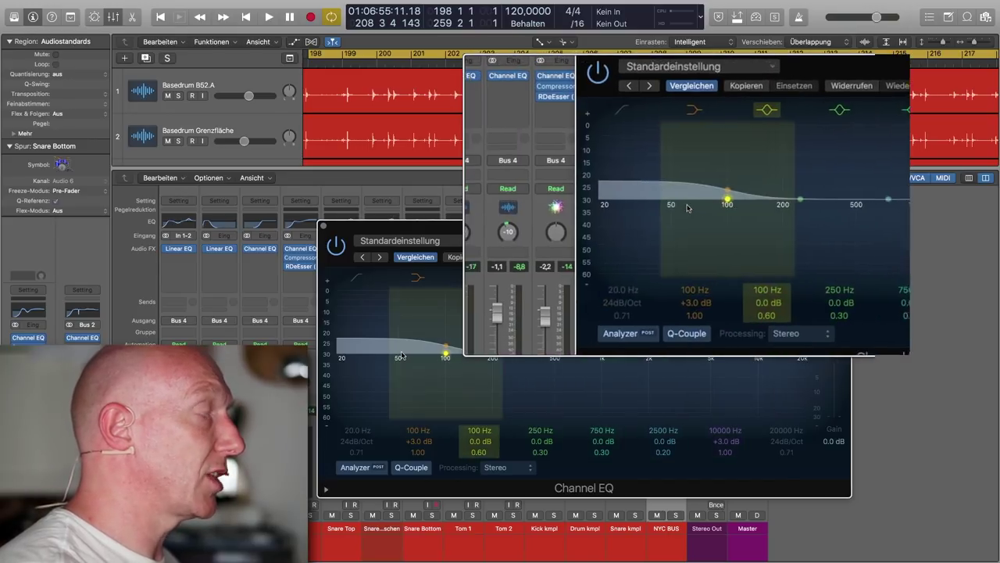
left_click(324, 226)
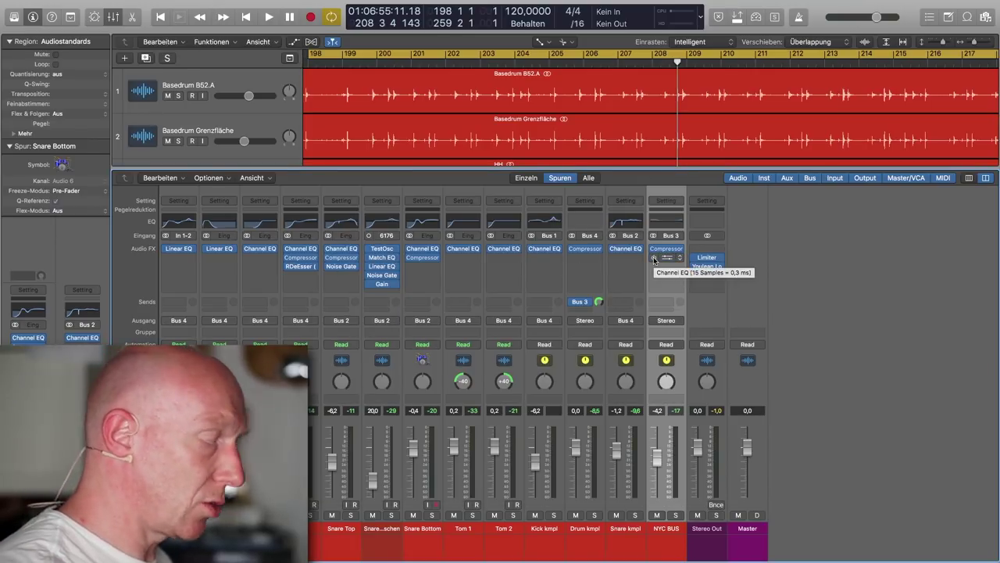
- Play the loop from its start and compare the drum mix with the NYC BUS Channel EQ on and off
key("space")
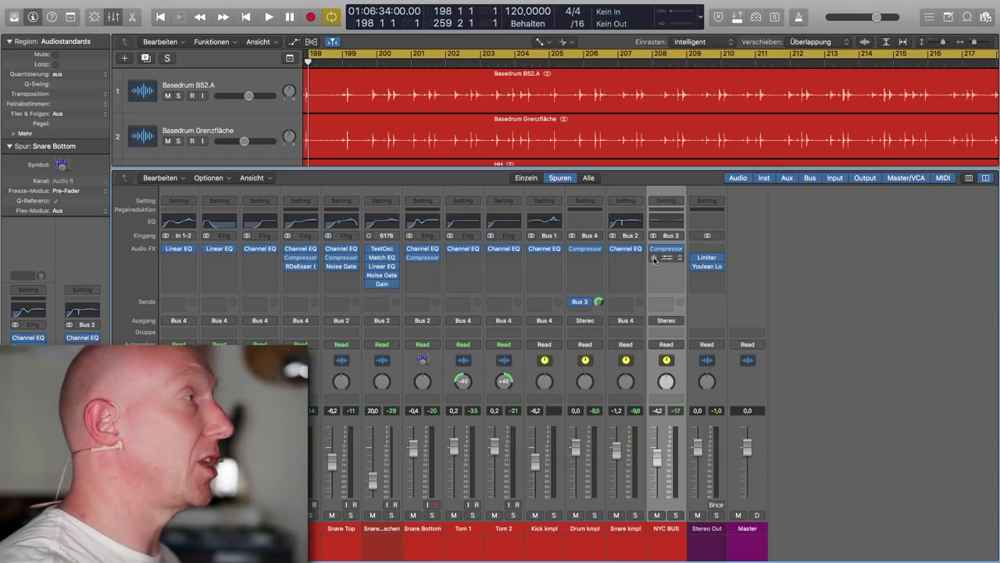
key("space")
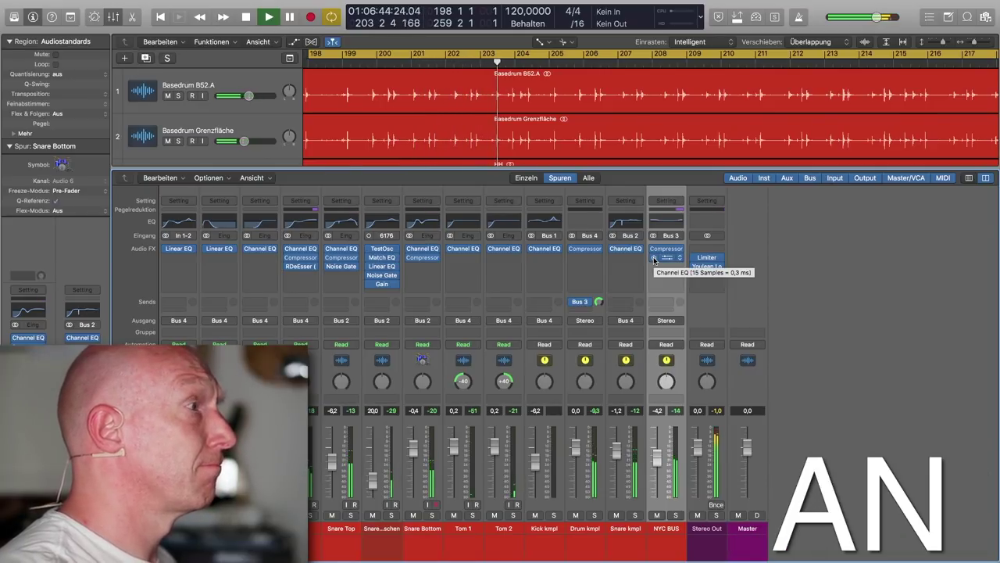
left_click(654, 259)
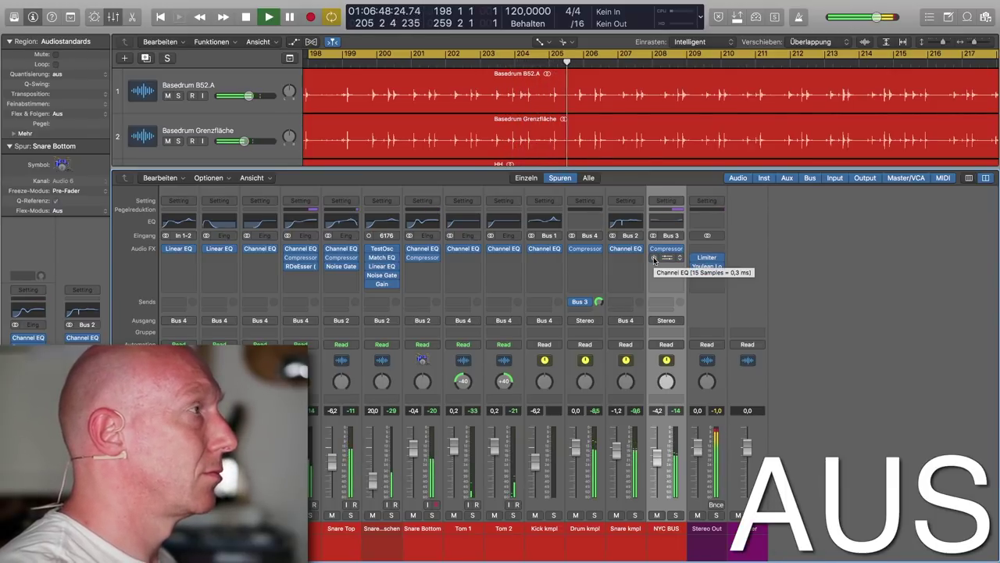
left_click(654, 259)
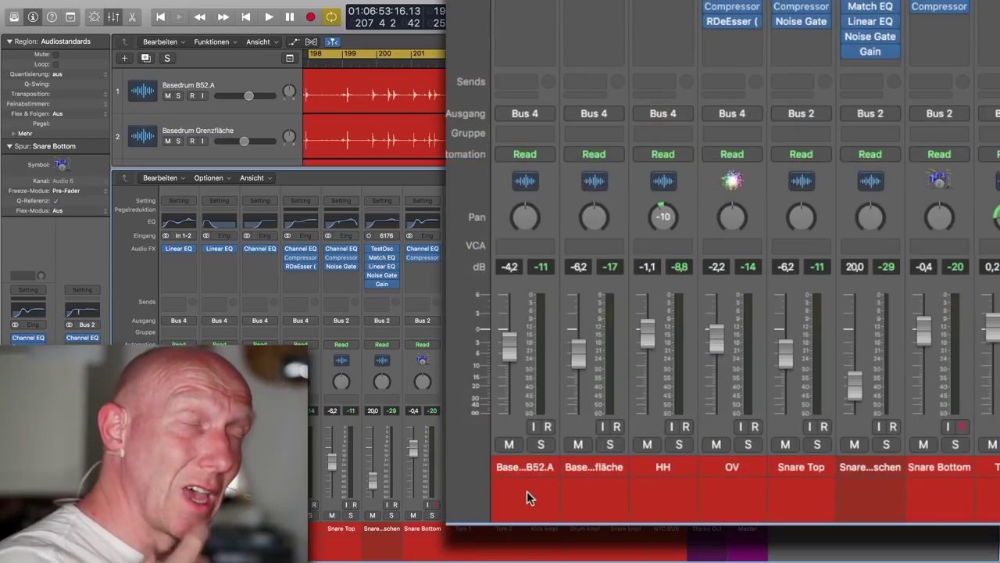
- Route both Basedrum channels directly to the Stereo output instead of the Drum kmpl bus
left_click(528, 491)
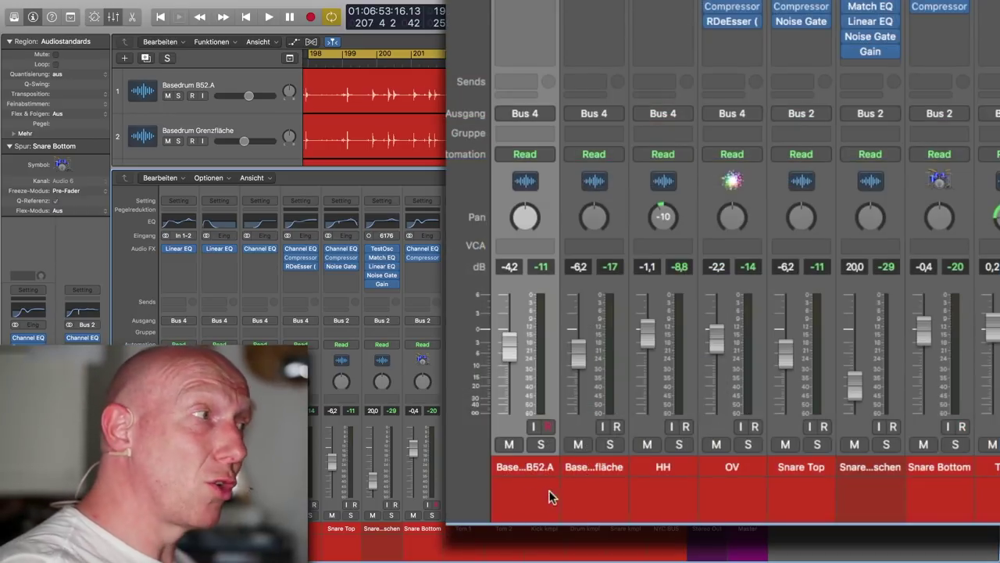
left_click(589, 491)
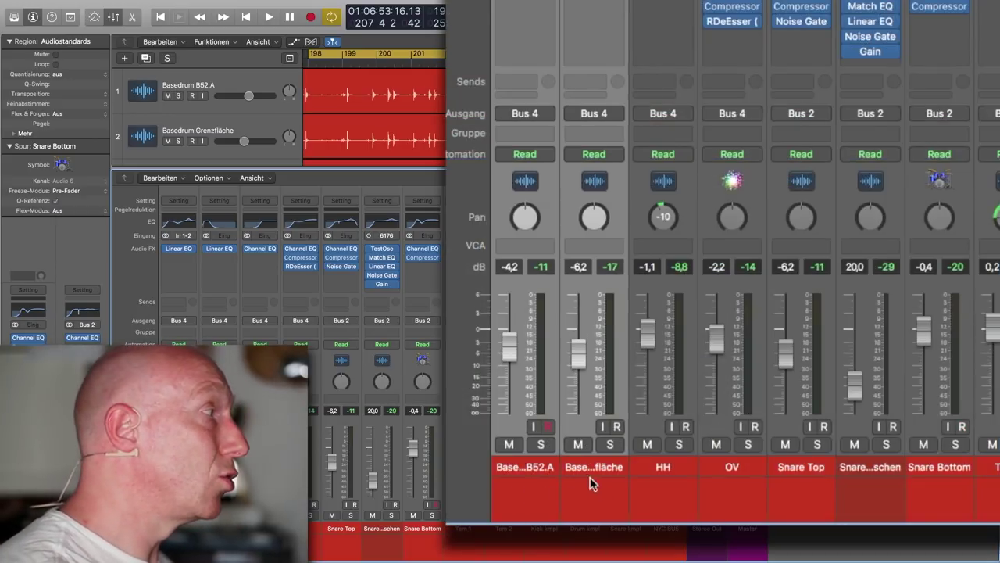
left_click(546, 114)
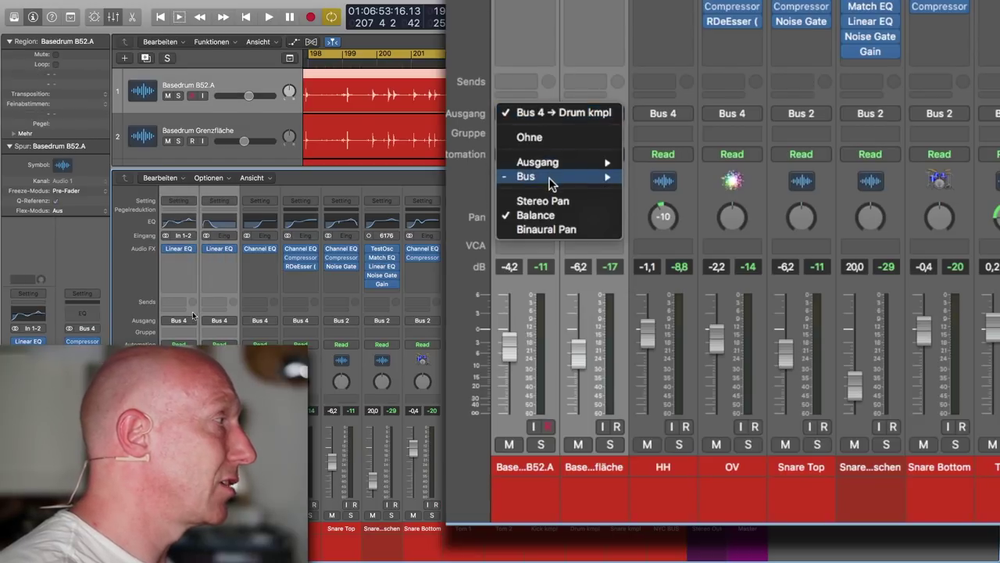
mouse_move(592, 178)
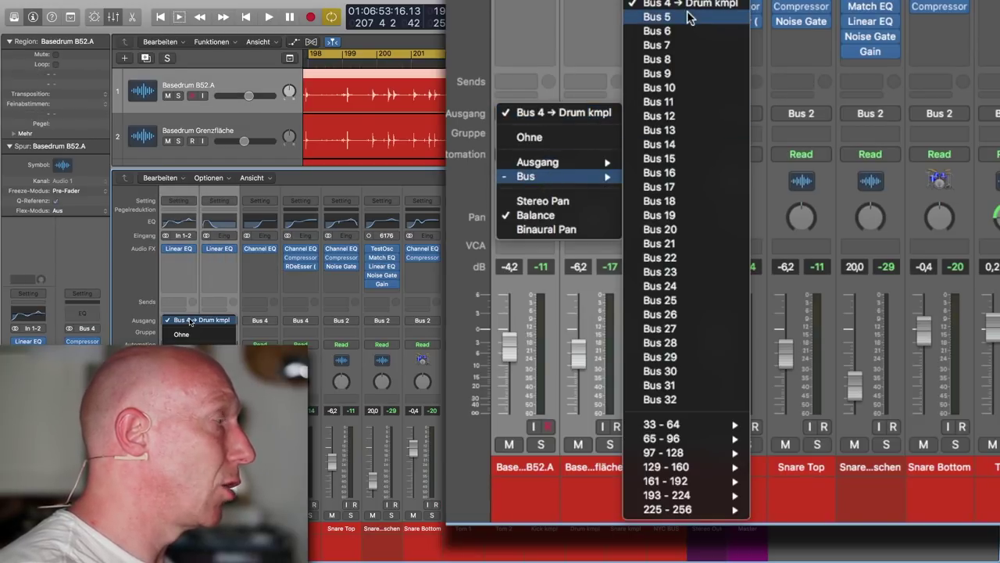
mouse_move(585, 160)
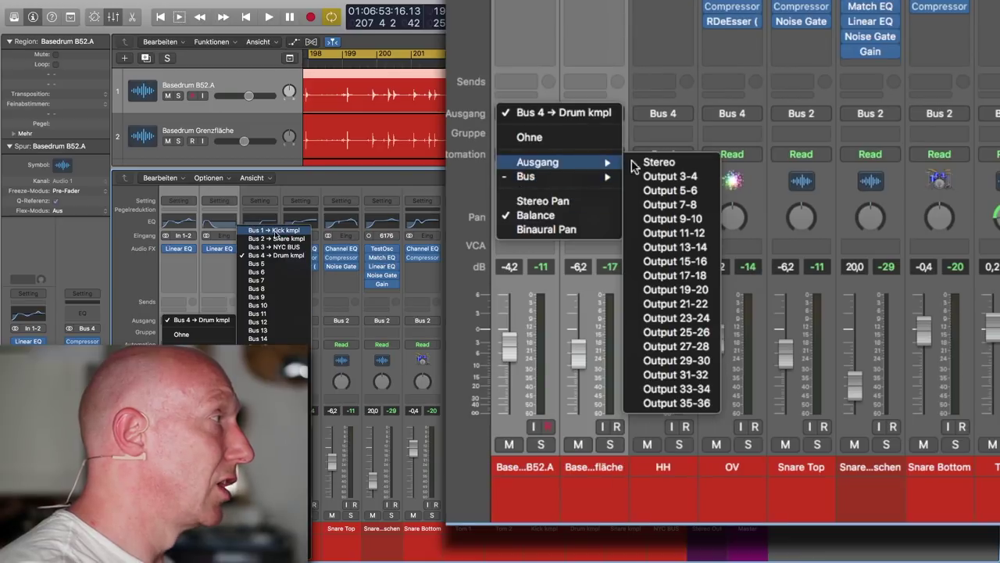
left_click(674, 163)
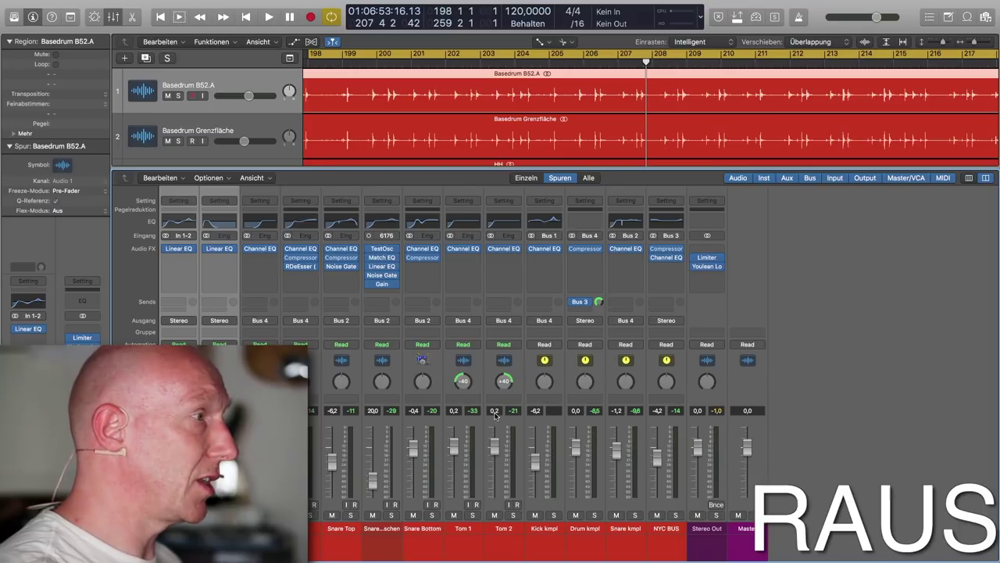
- Play the loop and compare both Basedrum channels routed through Bus 4 (Drum kmpl) and back to the Stereo output
key("space")
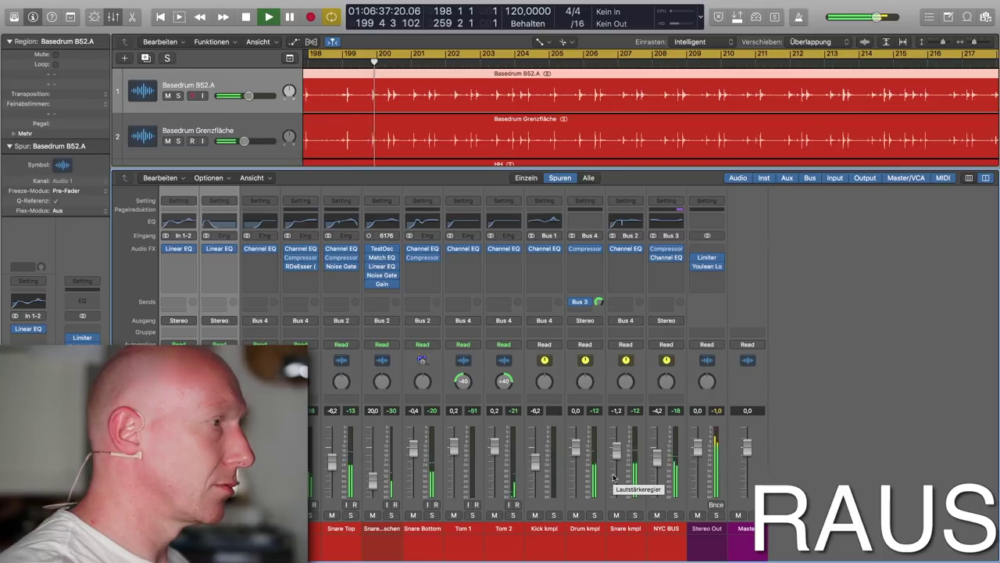
left_click(232, 324)
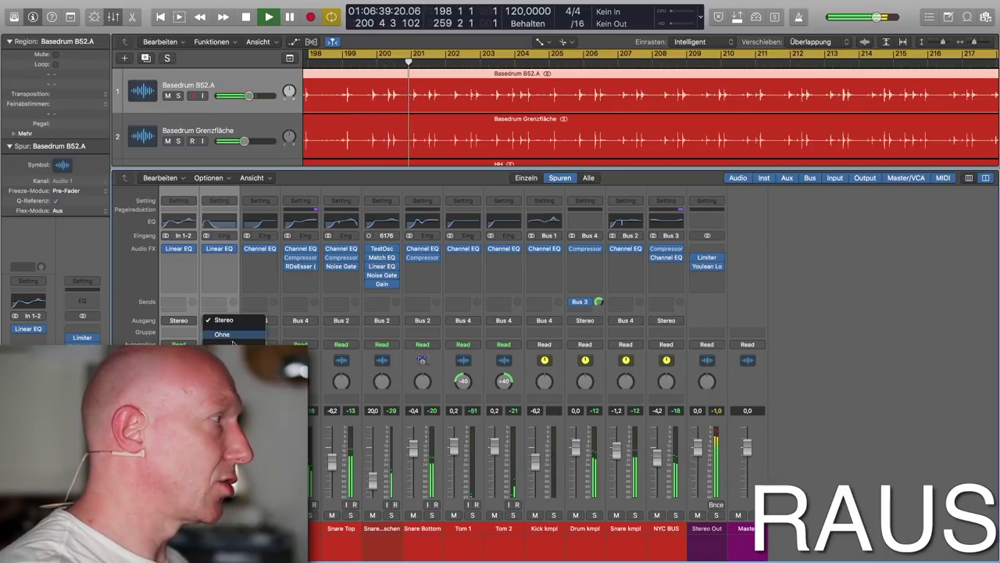
mouse_move(246, 348)
left_click(314, 259)
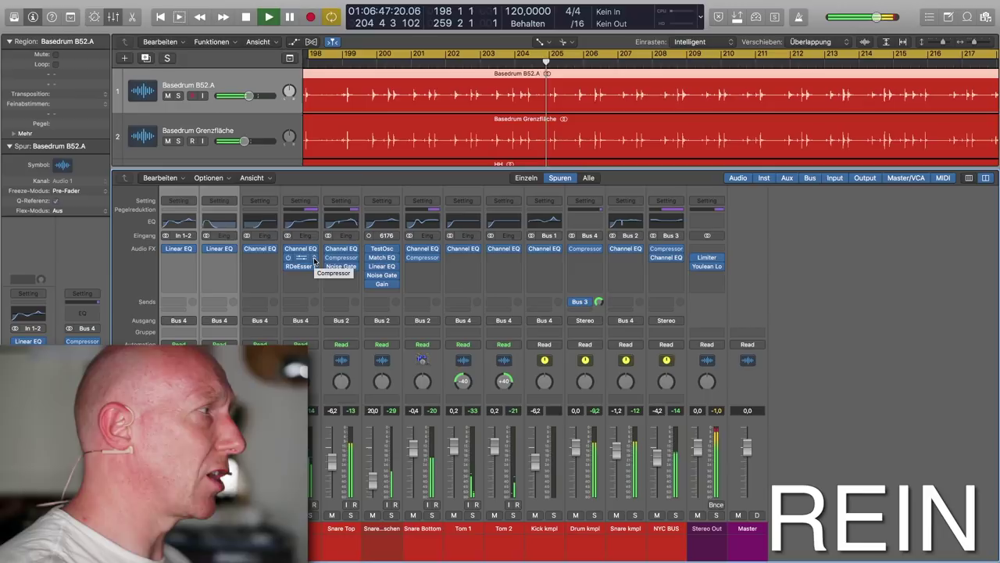
left_click(233, 321)
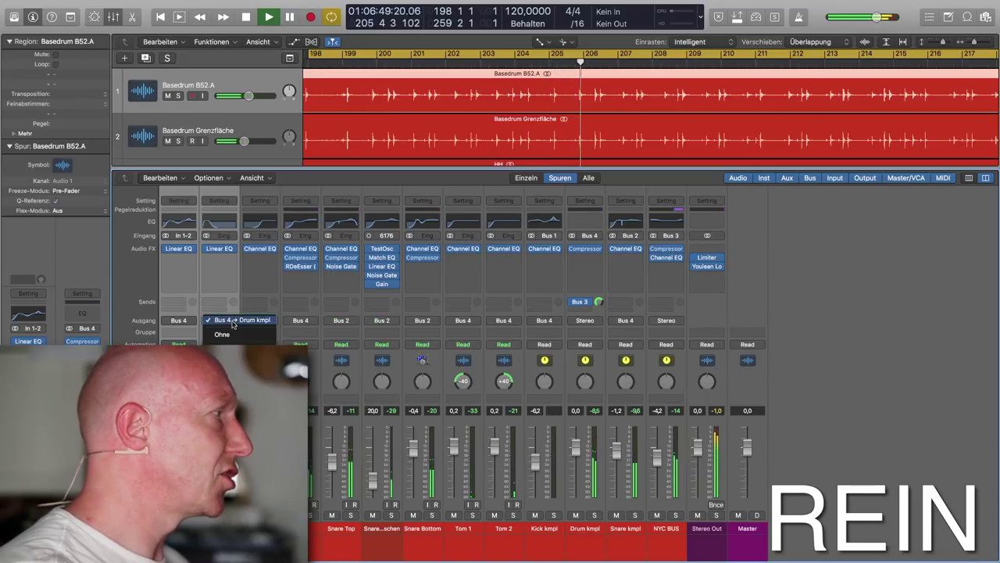
mouse_move(242, 350)
left_click(314, 350)
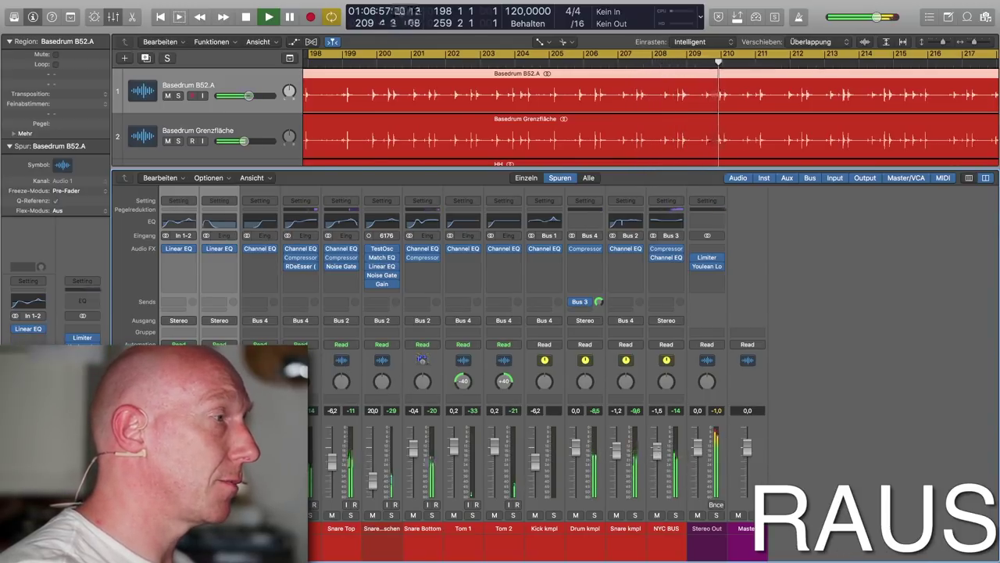
- Set the NYC BUS fader to -1.7 dB, compare the mix with the bus muted and unmuted, and stop playback
left_click_drag(658, 453, 659, 455)
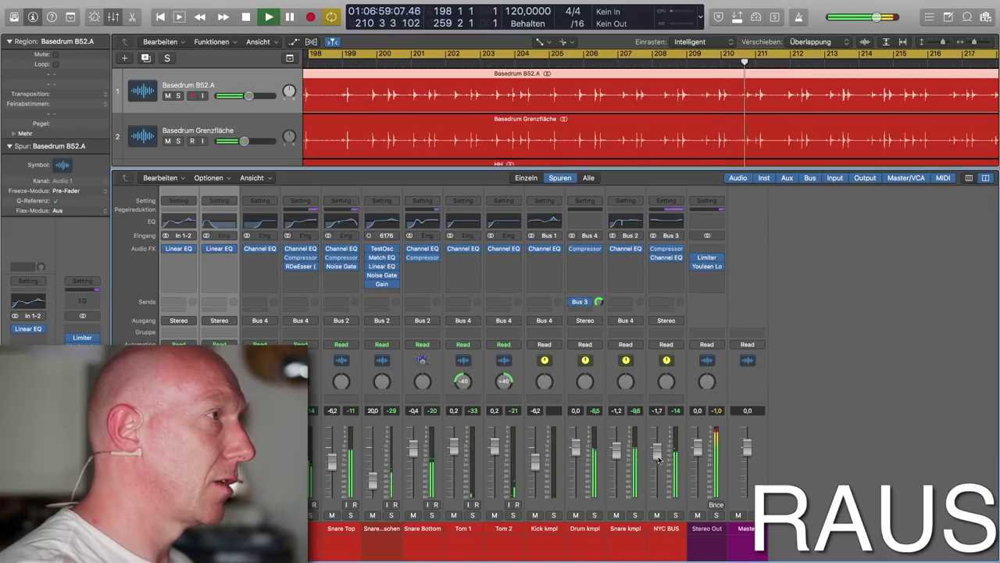
left_click(658, 515)
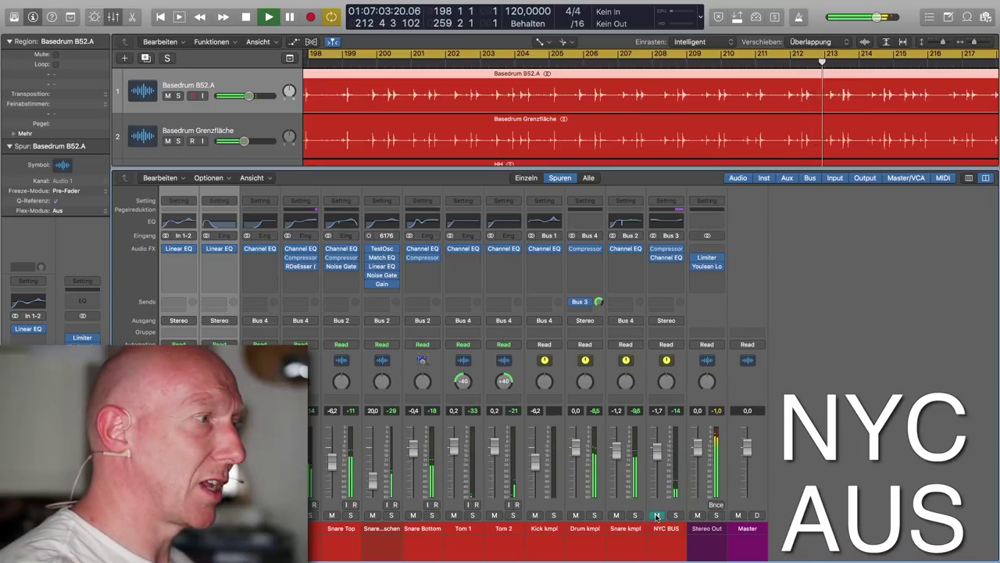
left_click(657, 515)
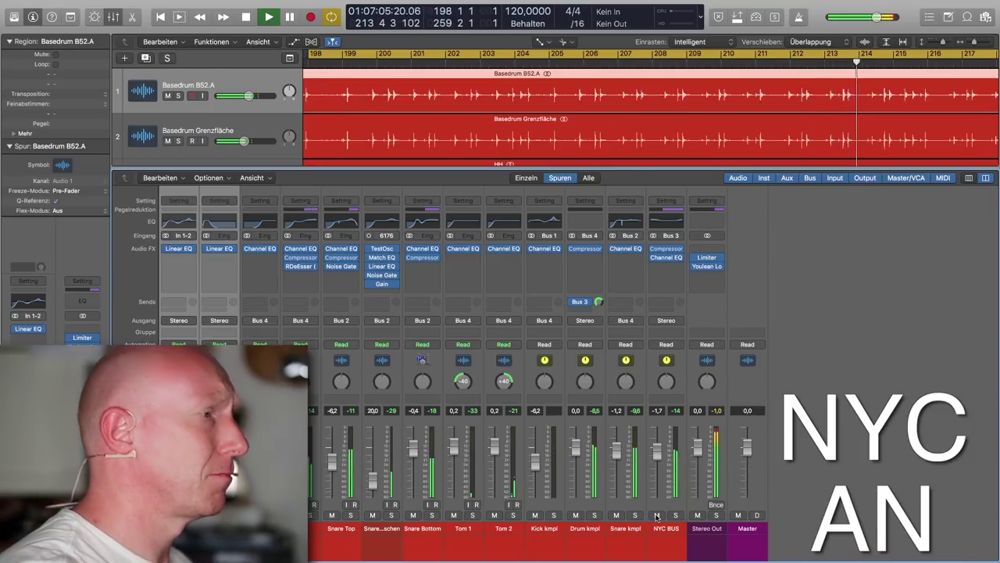
key("space")
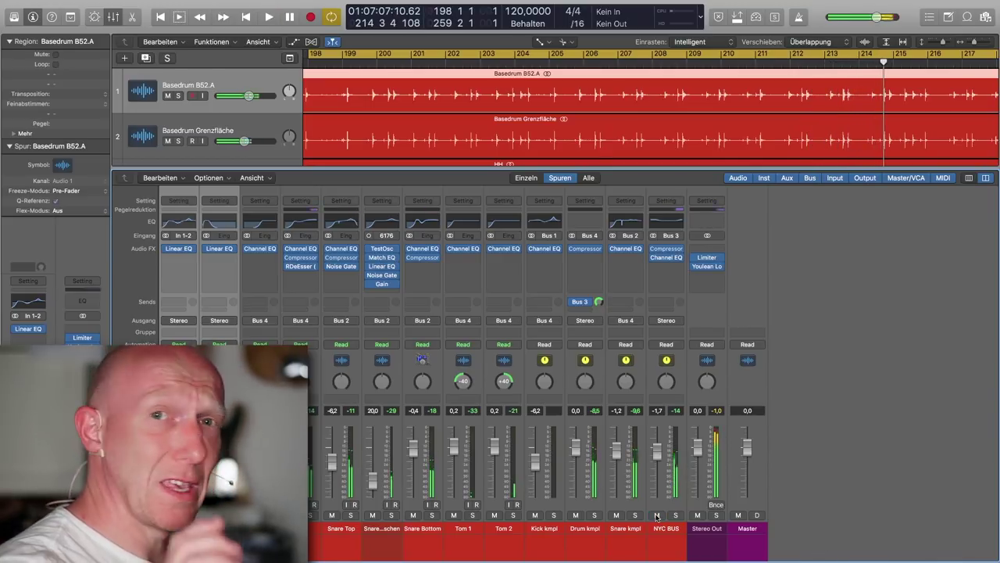